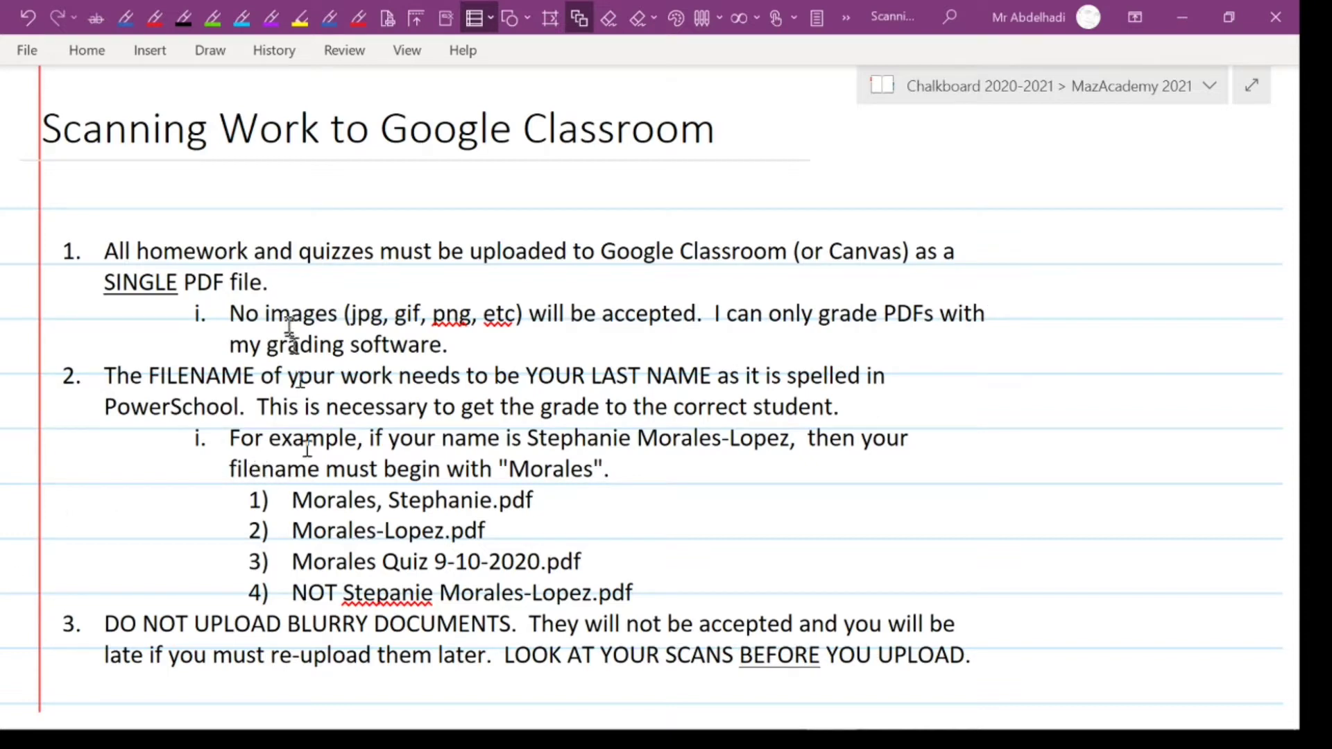
Go through the upload rules, highlighting the single-PDF requirement, the rejected image formats and the first part of the example last name
{"action": "left_click_drag", "start_coordinate": [265, 283], "coordinate": [101, 298]}
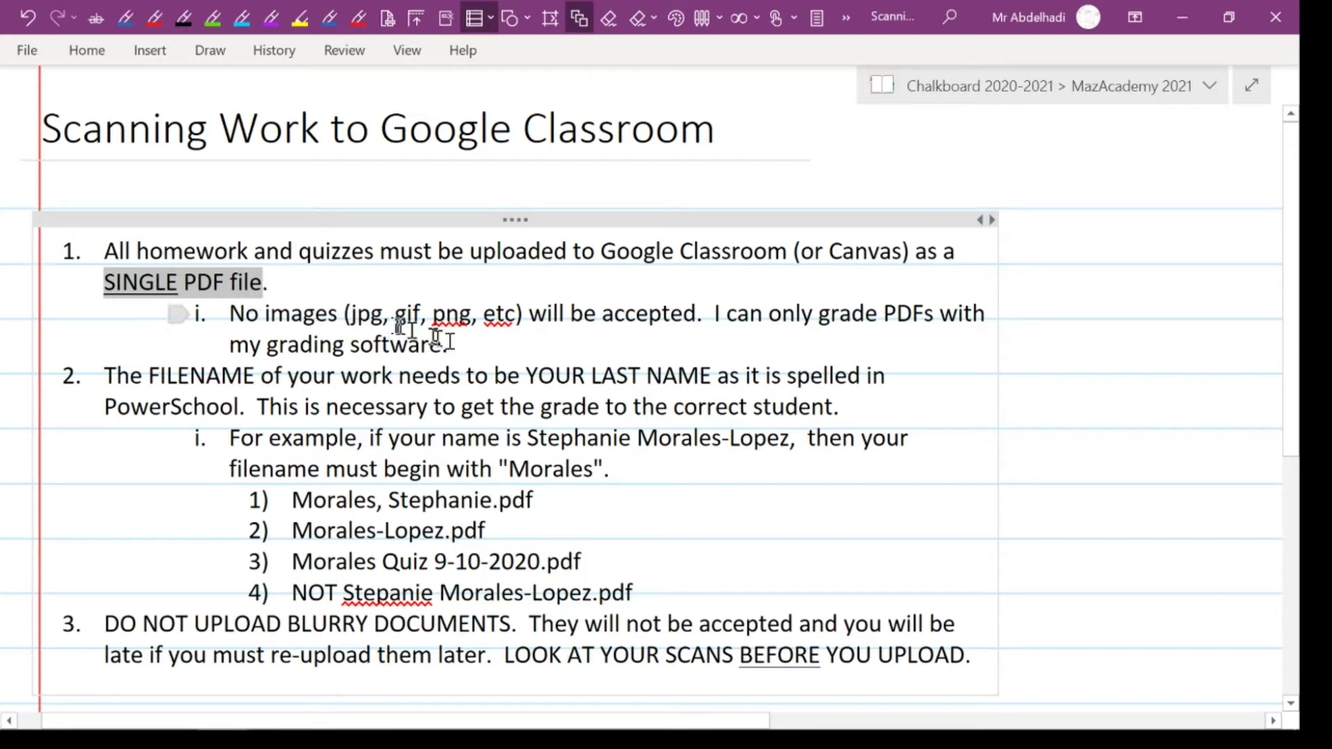
{"action": "left_click", "coordinate": [488, 335]}
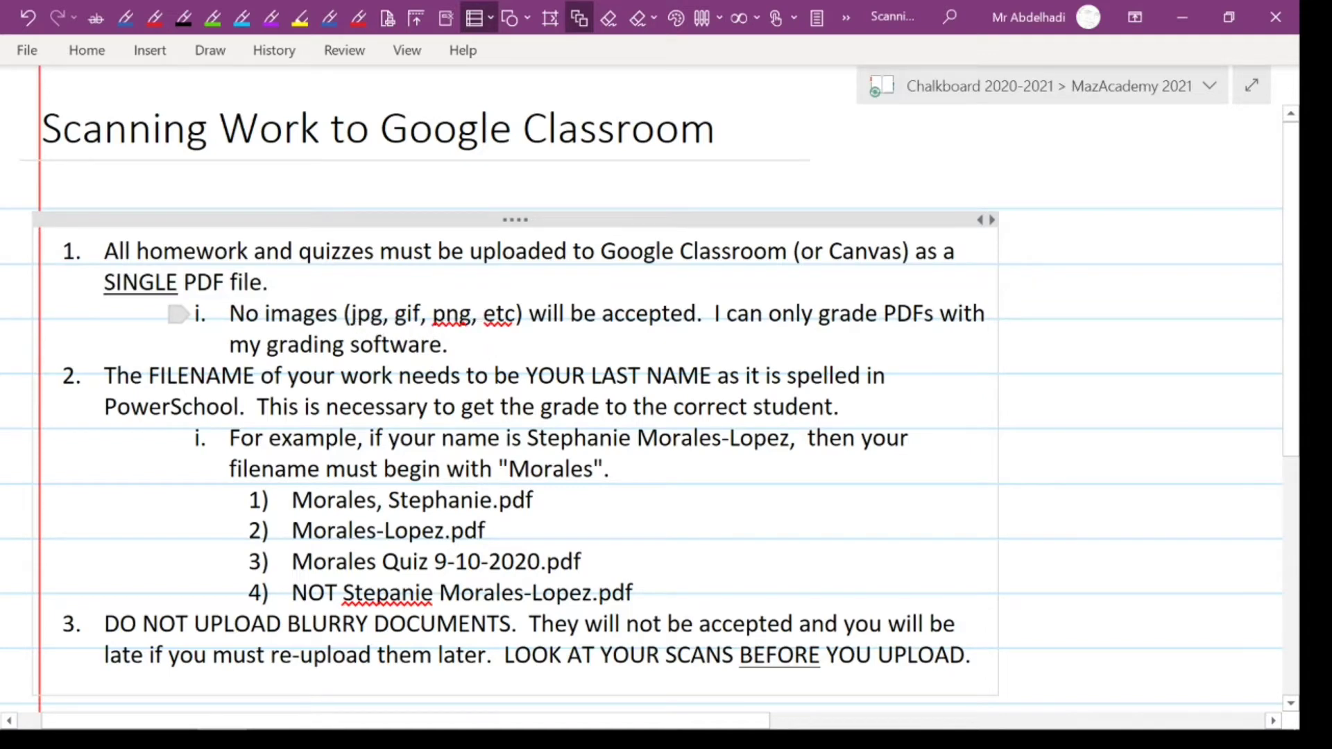
{"action": "left_click_drag", "start_coordinate": [350, 315], "coordinate": [512, 315]}
{"action": "left_click_drag", "start_coordinate": [497, 316], "coordinate": [516, 316]}
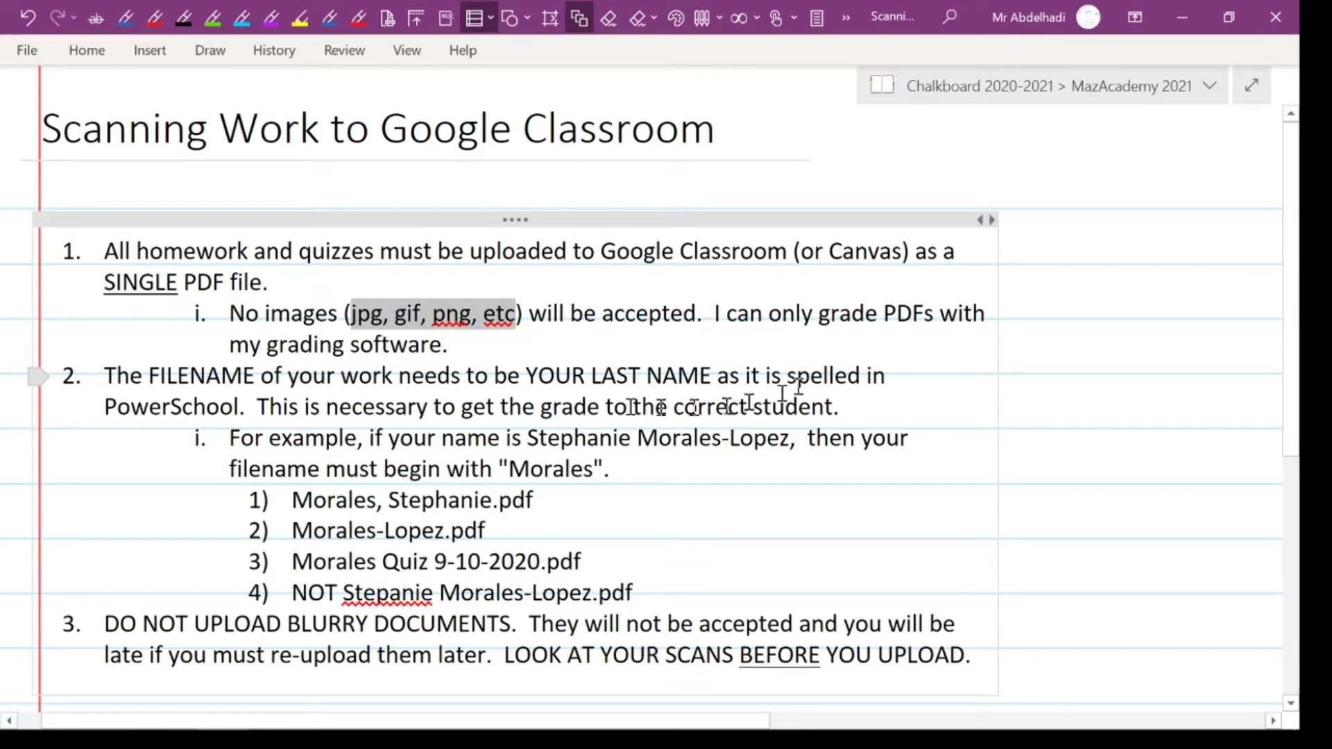
{"action": "left_click", "coordinate": [587, 399]}
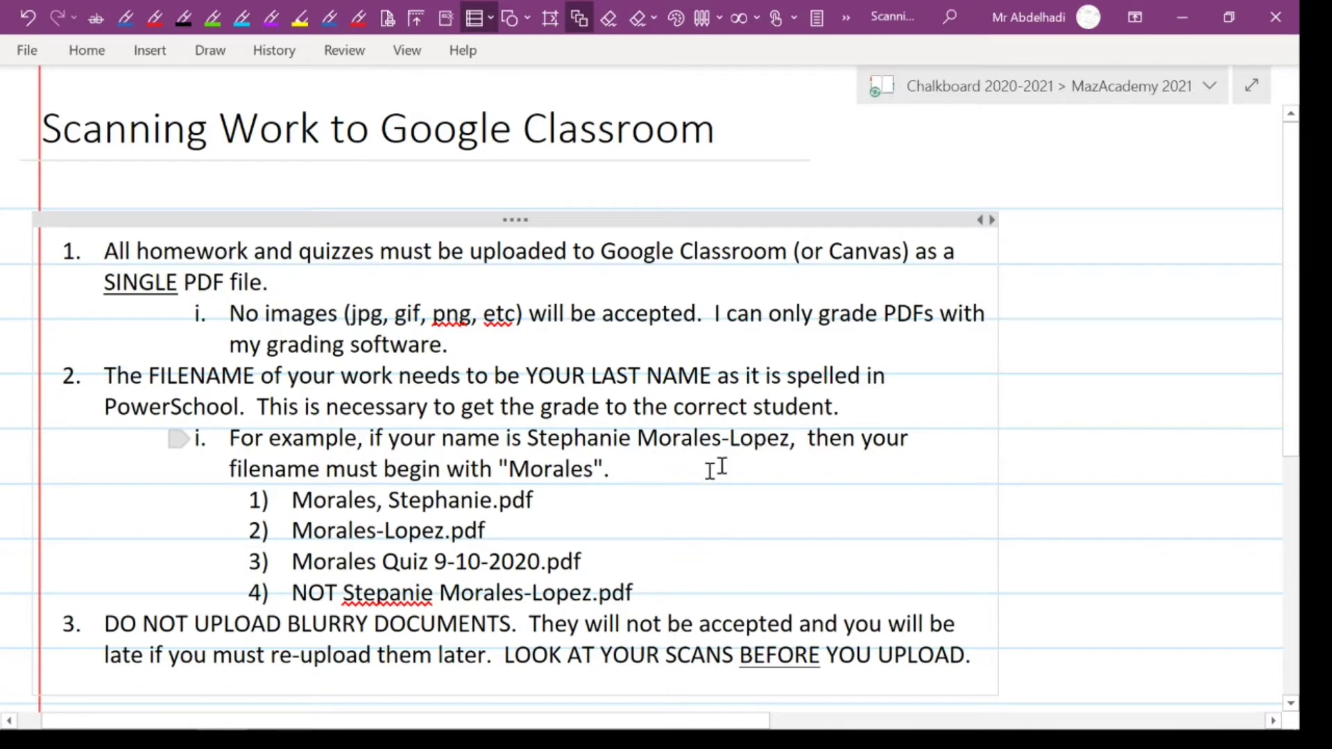
{"action": "left_click_drag", "start_coordinate": [723, 446], "coordinate": [640, 448]}
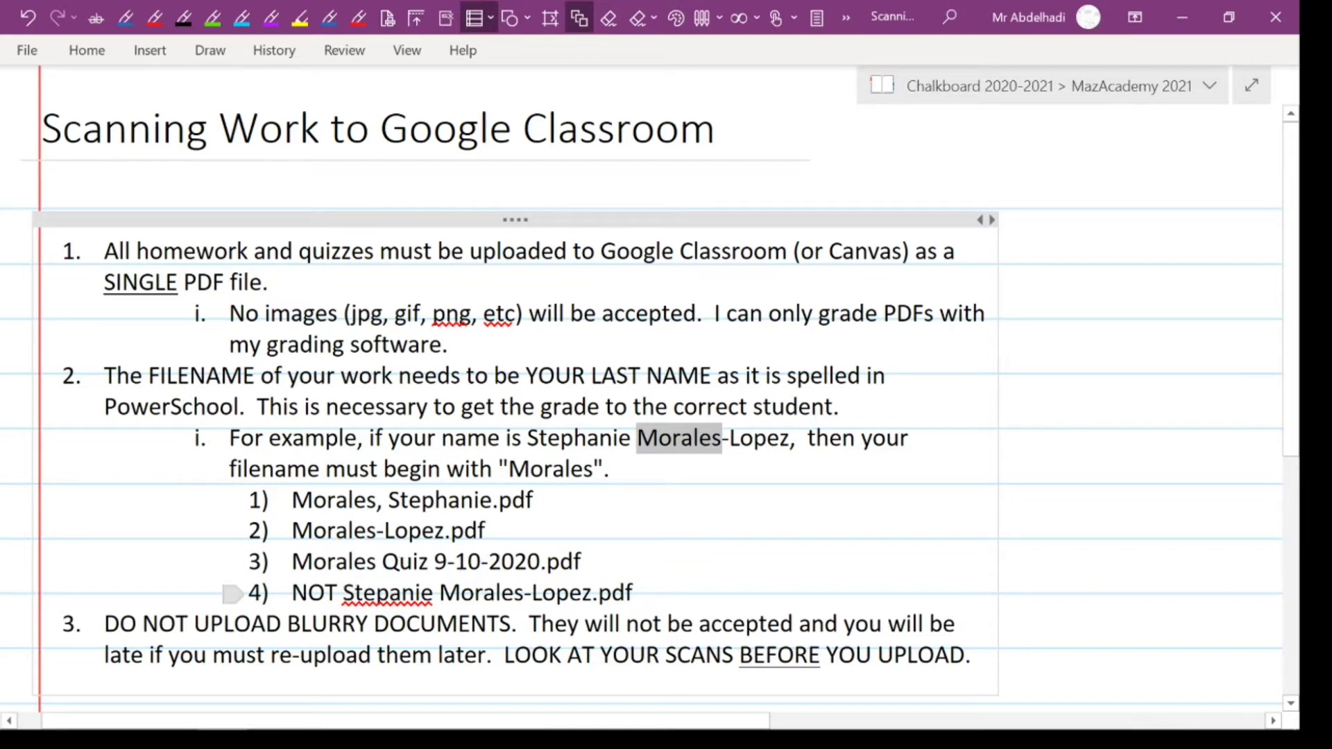
Add the missing "h" to the misspelled first name in the fourth filename example
{"action": "left_click", "coordinate": [397, 595]}
{"action": "type", "text": "h"}
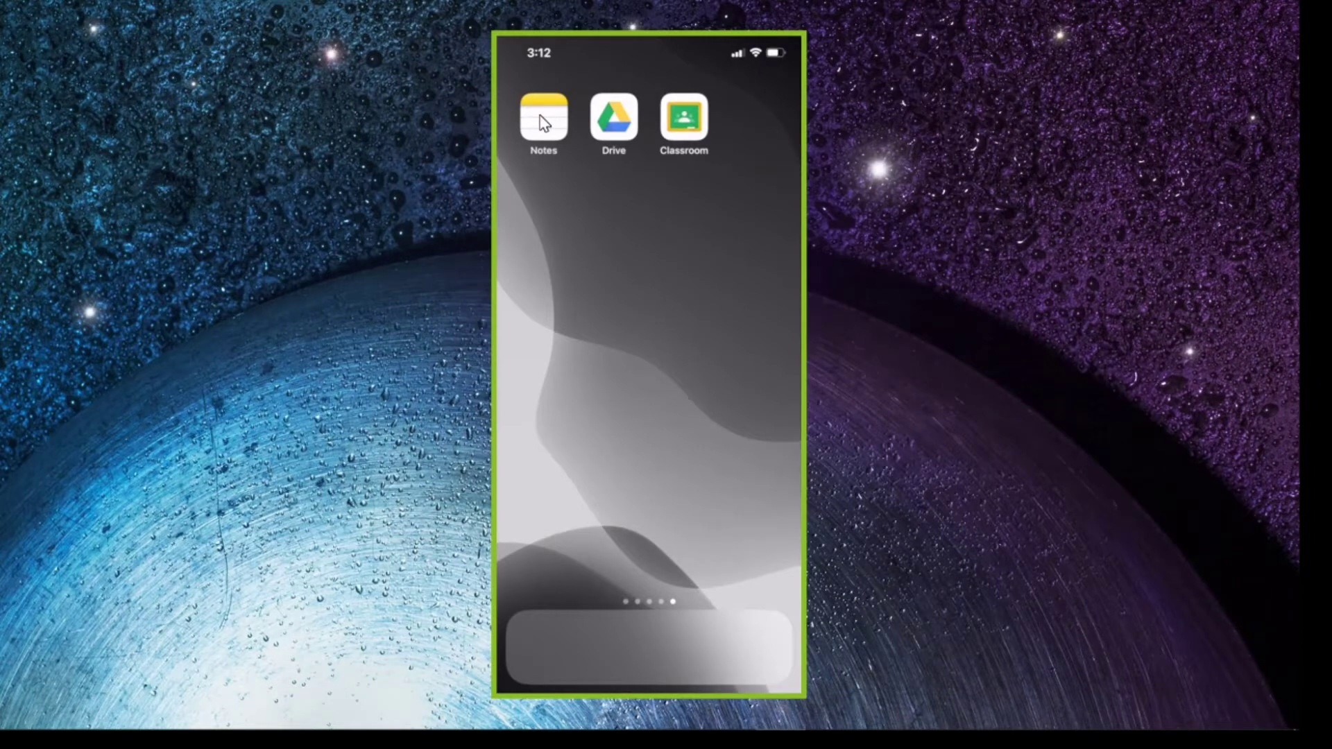
Switch to Notes and create a new note titled "CHS Scans" with the line "Notes..." below the title
{"action": "left_click", "coordinate": [547, 141]}
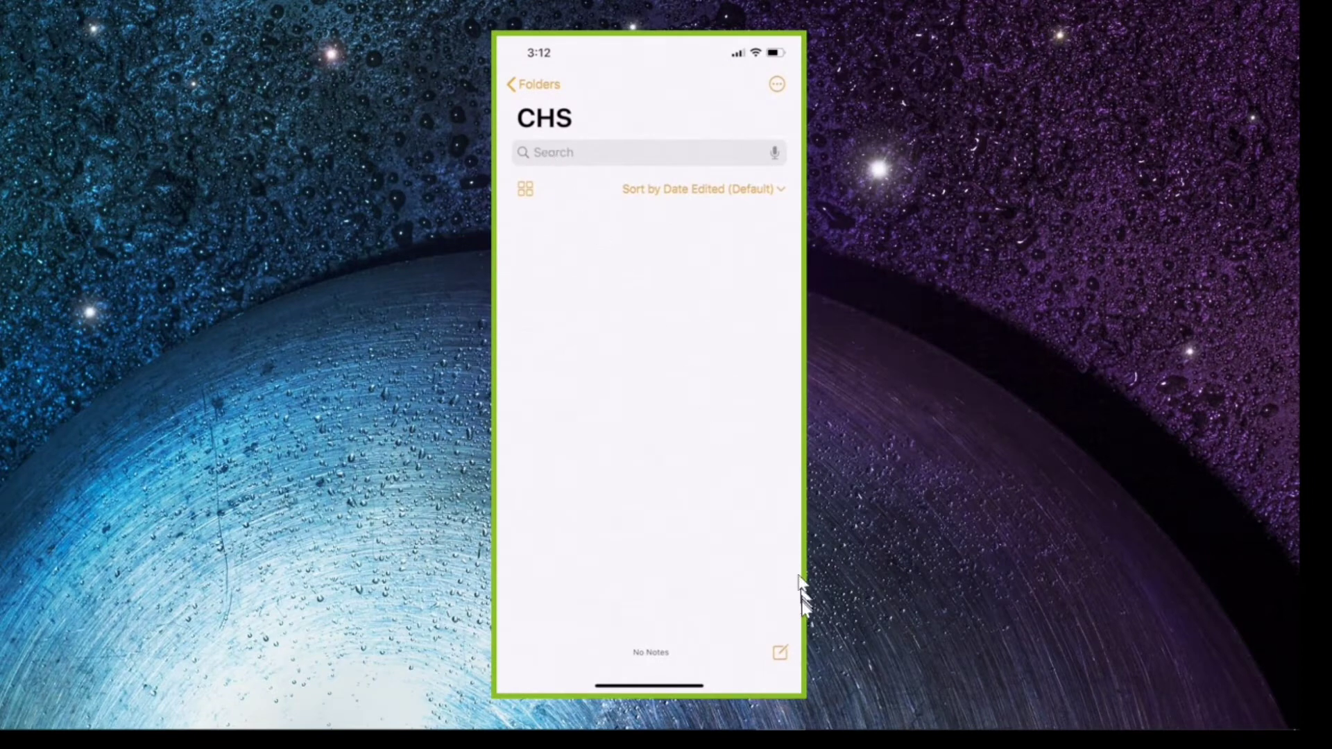
{"action": "left_click", "coordinate": [781, 654]}
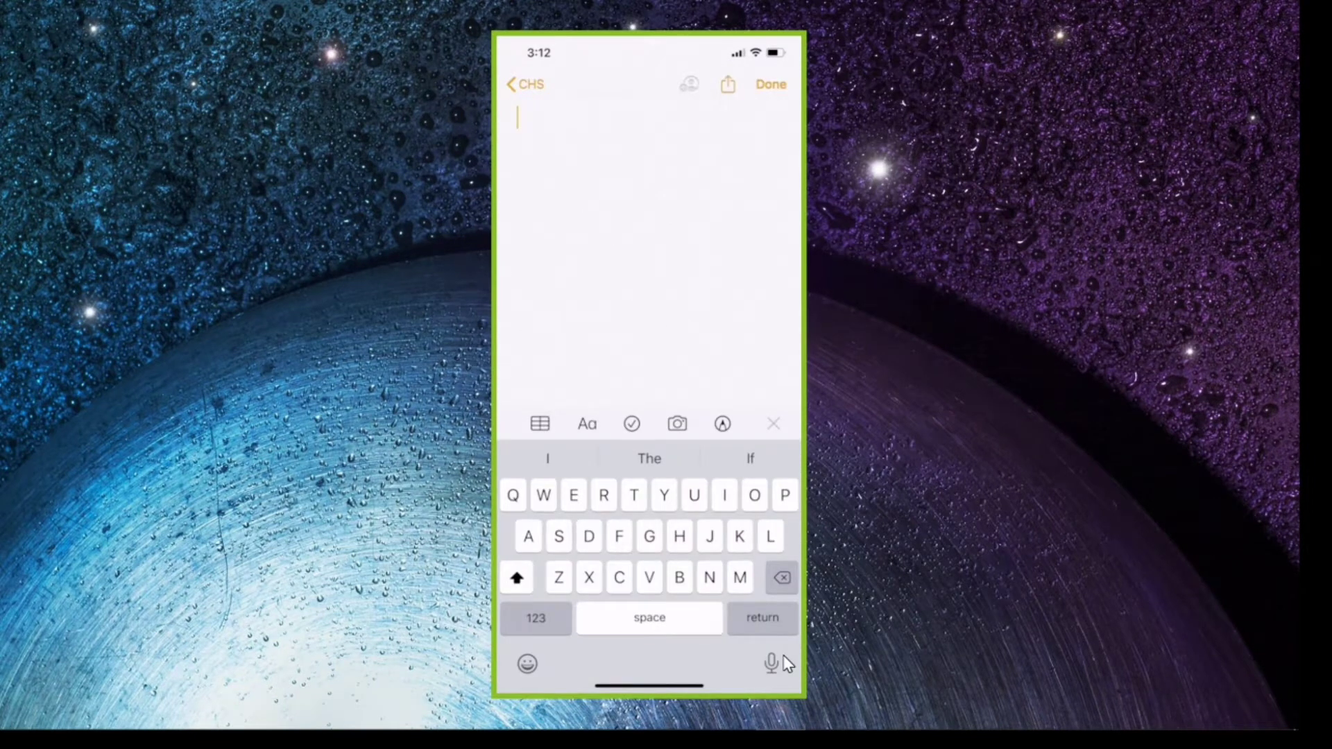
{"action": "type", "text": "C"}
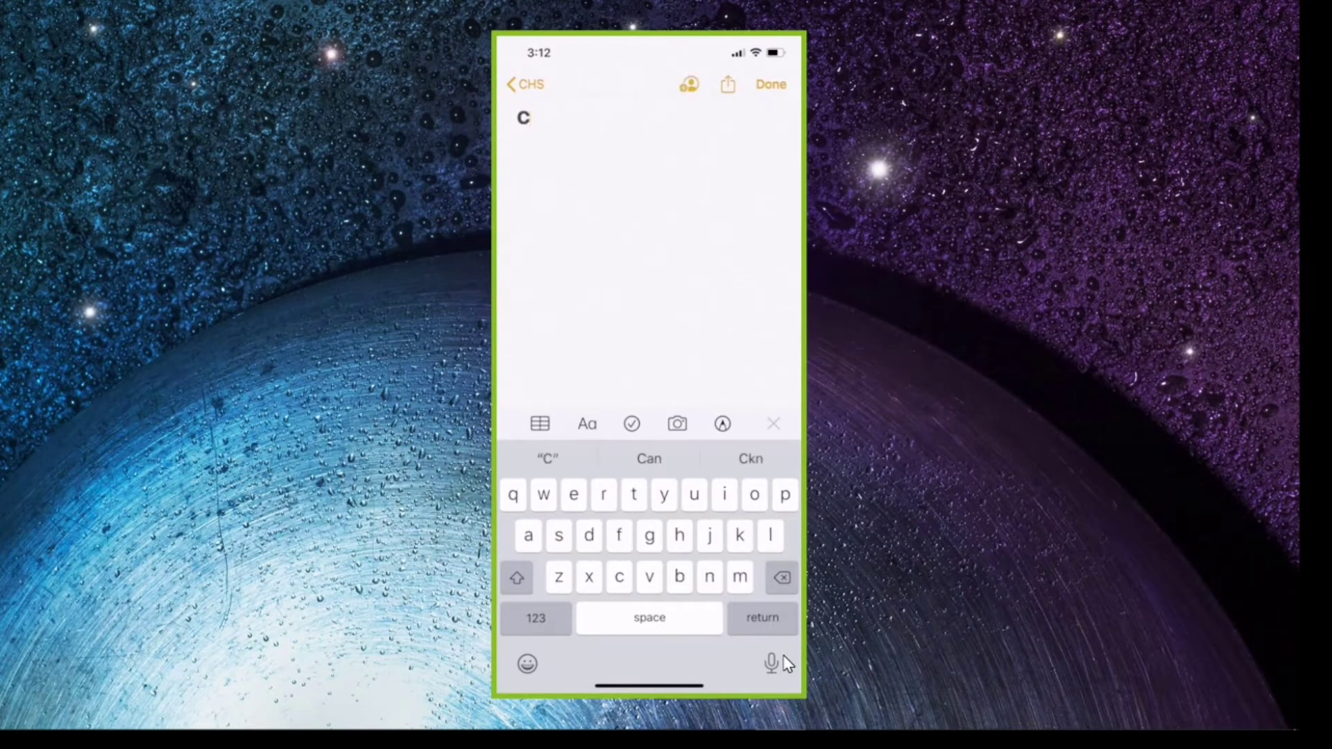
{"action": "type", "text": "HS Scans"}
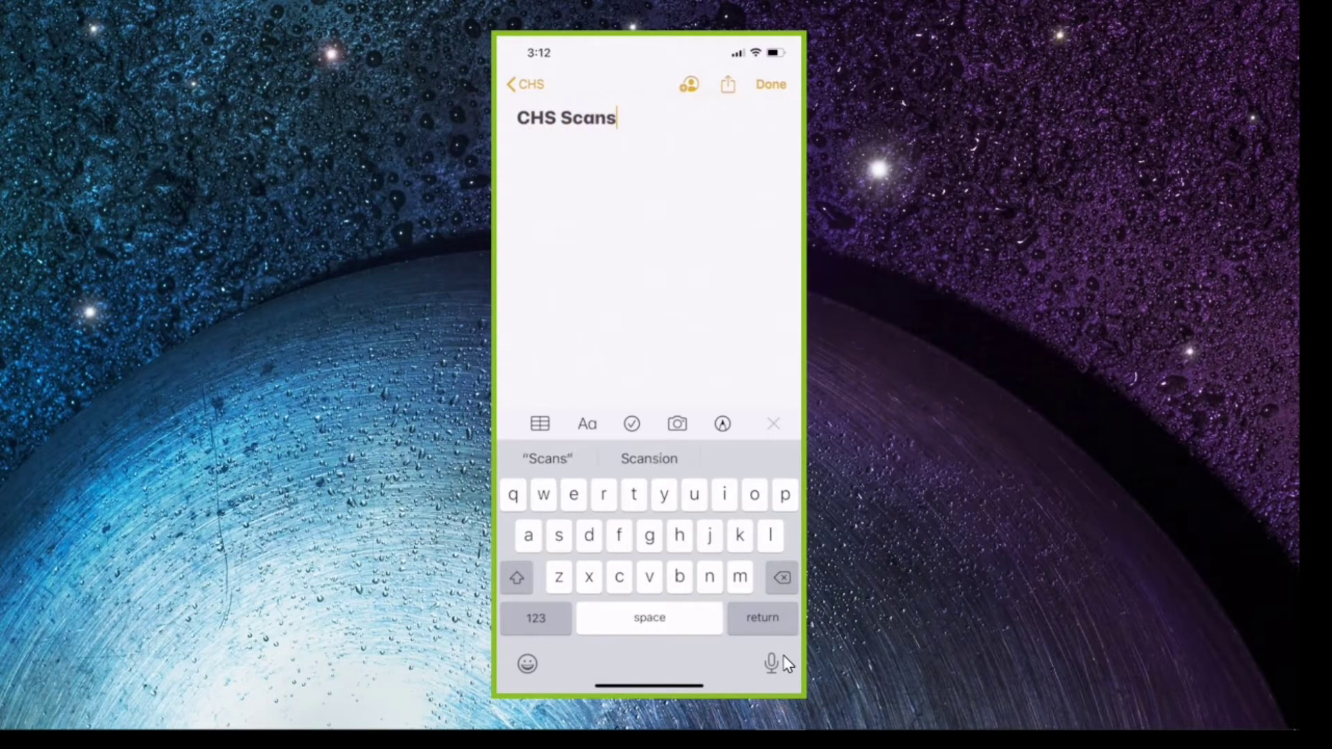
{"action": "key", "text": "Return"}
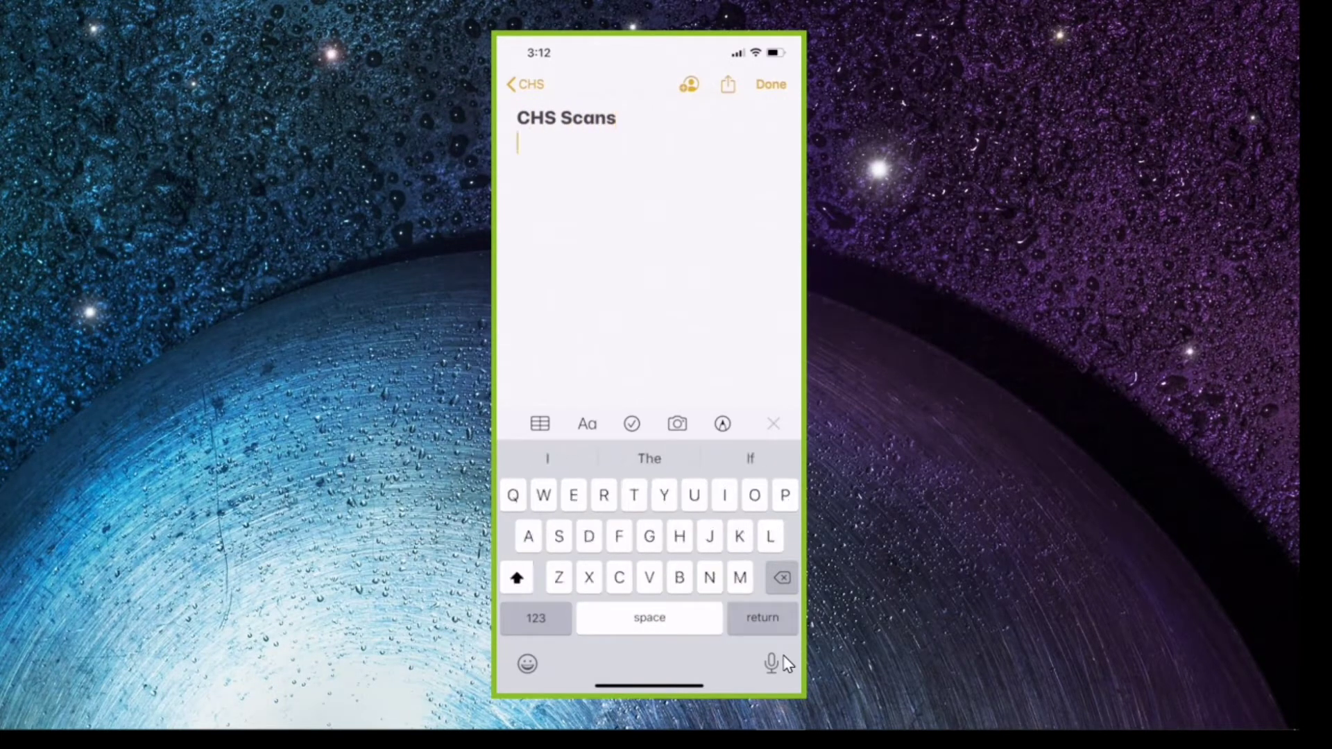
{"action": "type", "text": "Notes..."}
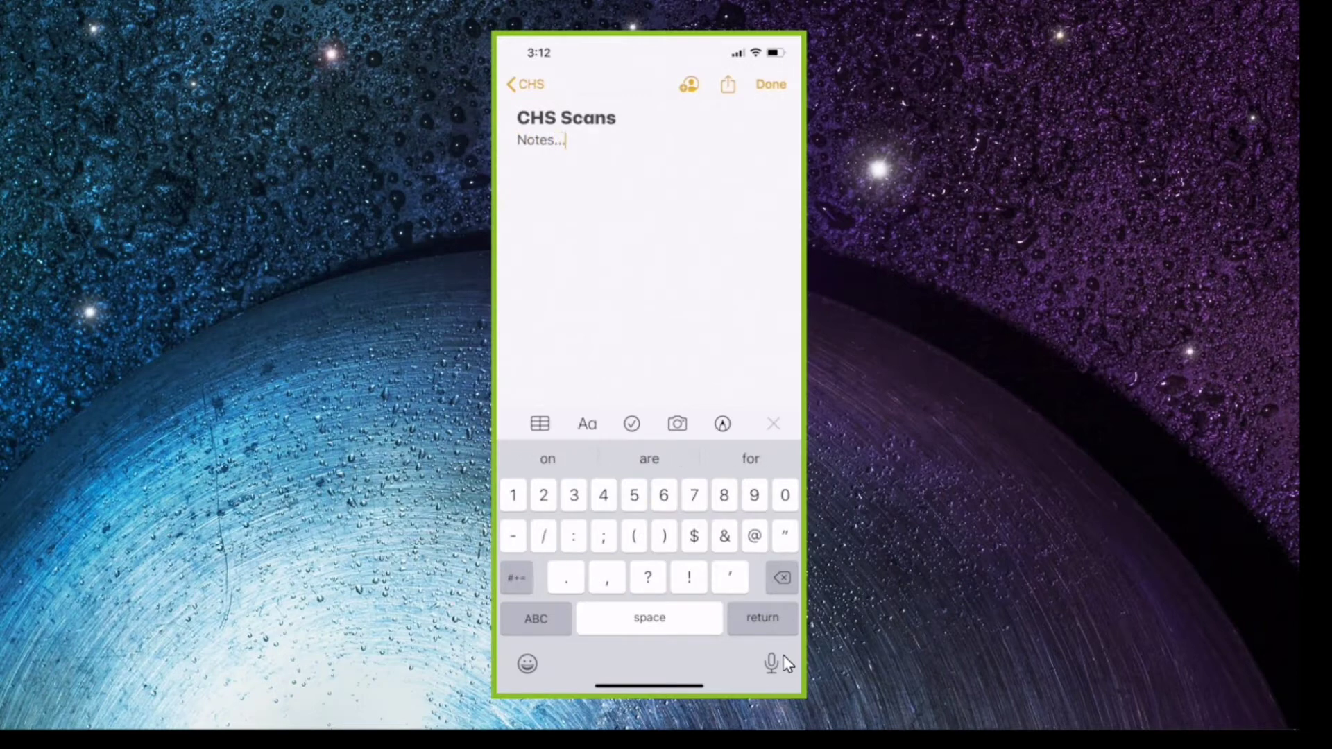
{"action": "key", "text": "Return"}
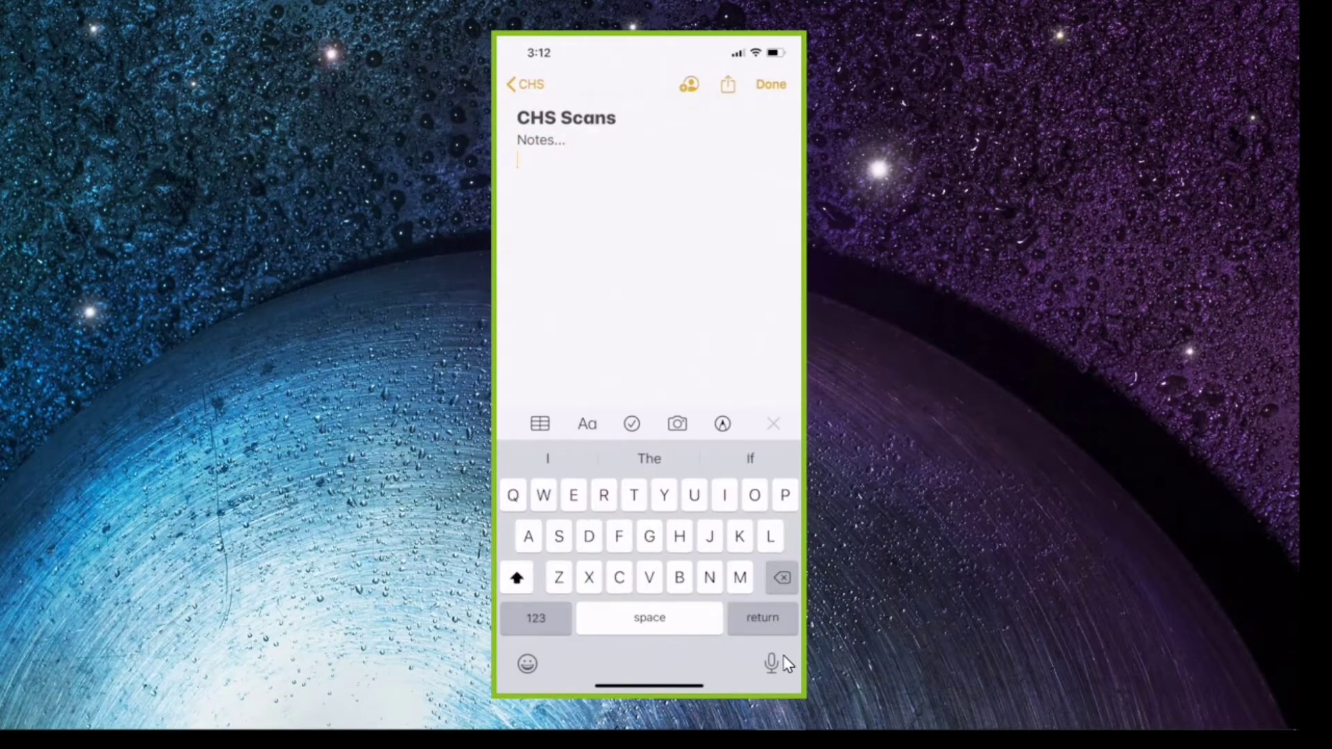
Scan four document pages into the note and add the line "Notes, Notes, Notes, ..." below the scan
{"action": "left_click", "coordinate": [669, 432]}
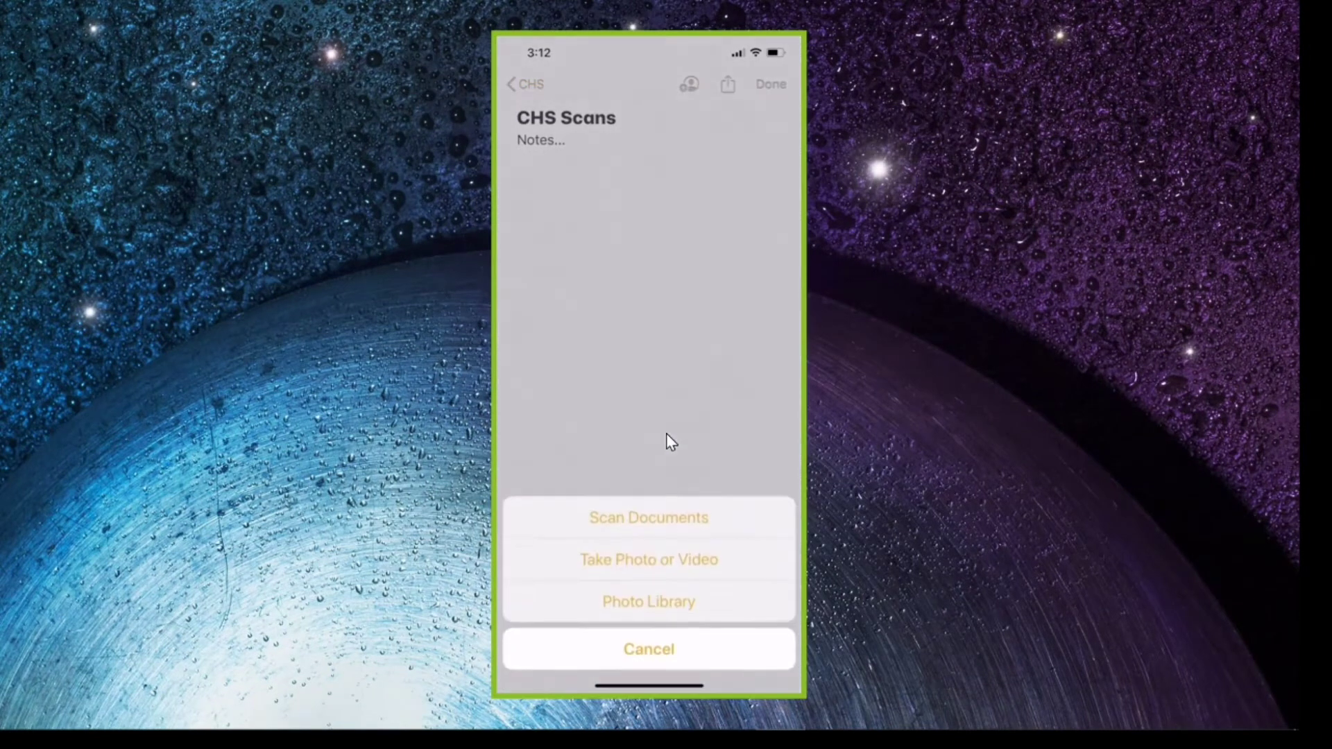
{"action": "left_click", "coordinate": [601, 529]}
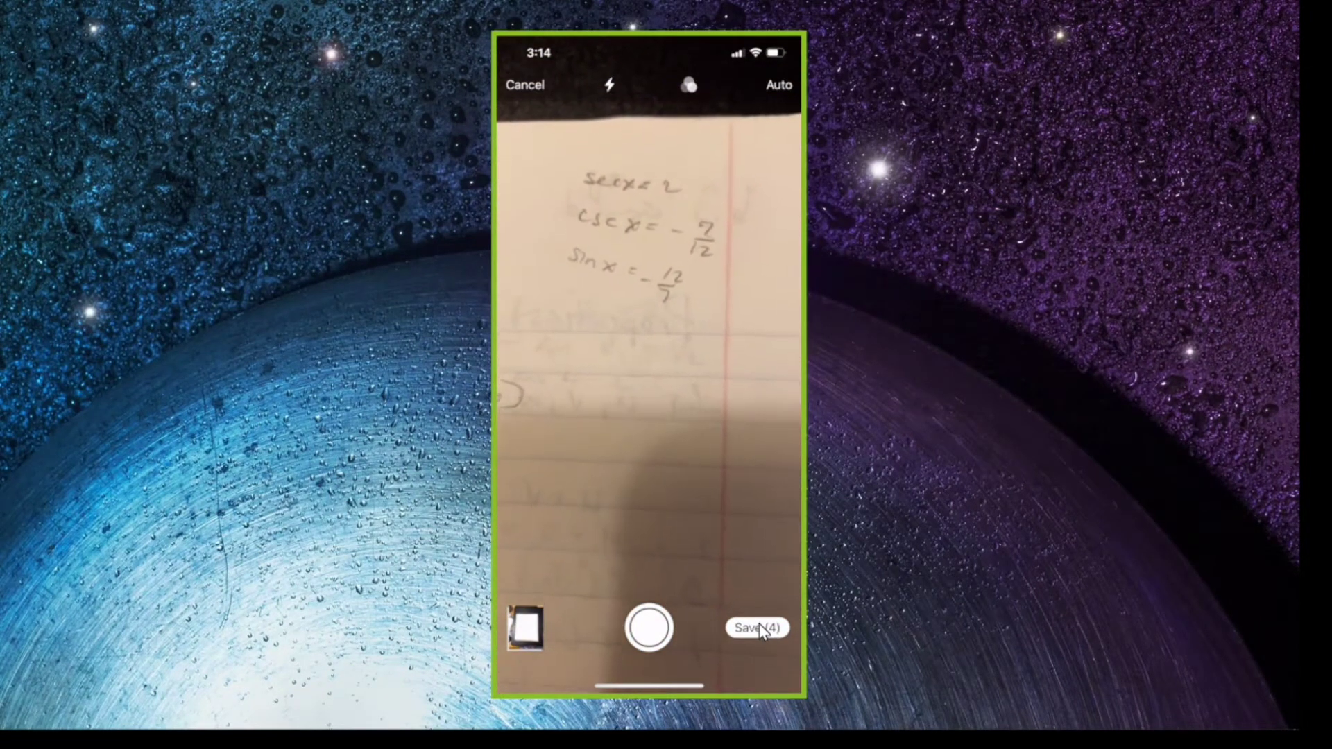
{"action": "left_click", "coordinate": [758, 628]}
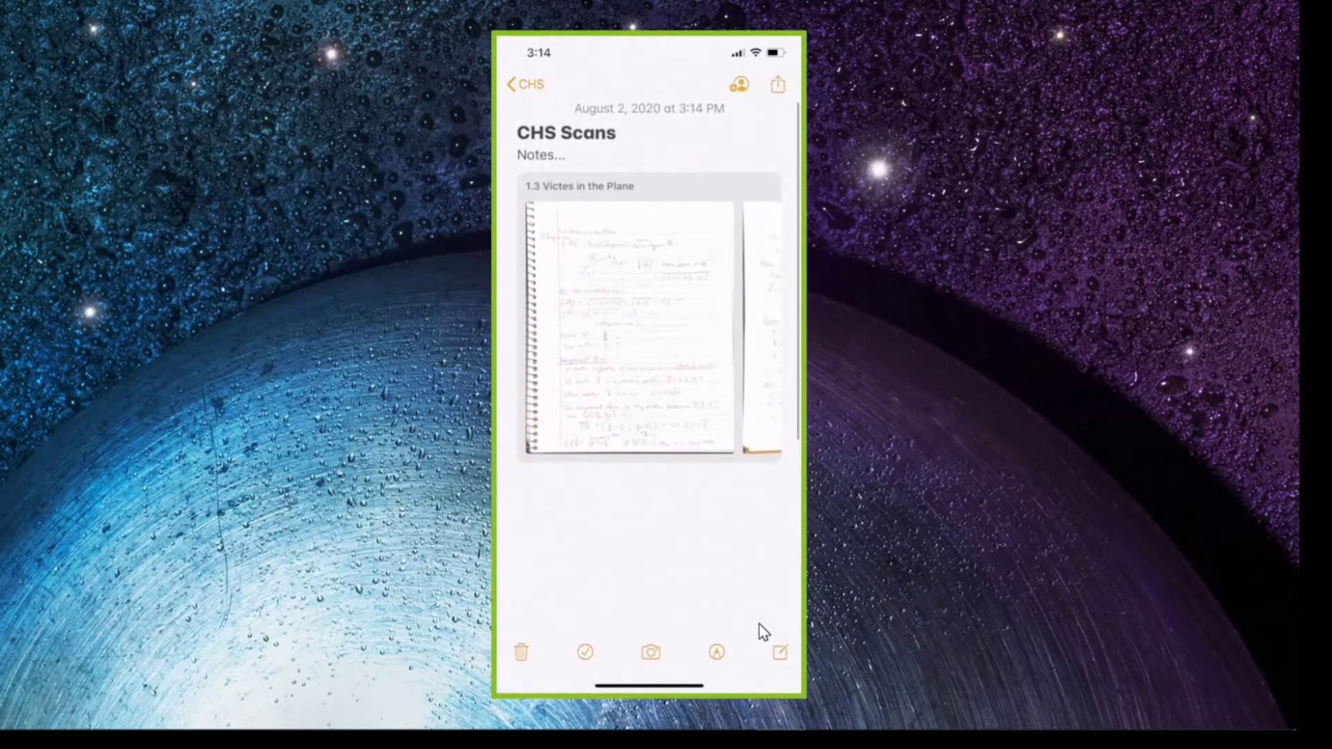
{"action": "left_click", "coordinate": [759, 625]}
{"action": "type", "text": "Notes, Notes, Notes, ..."}
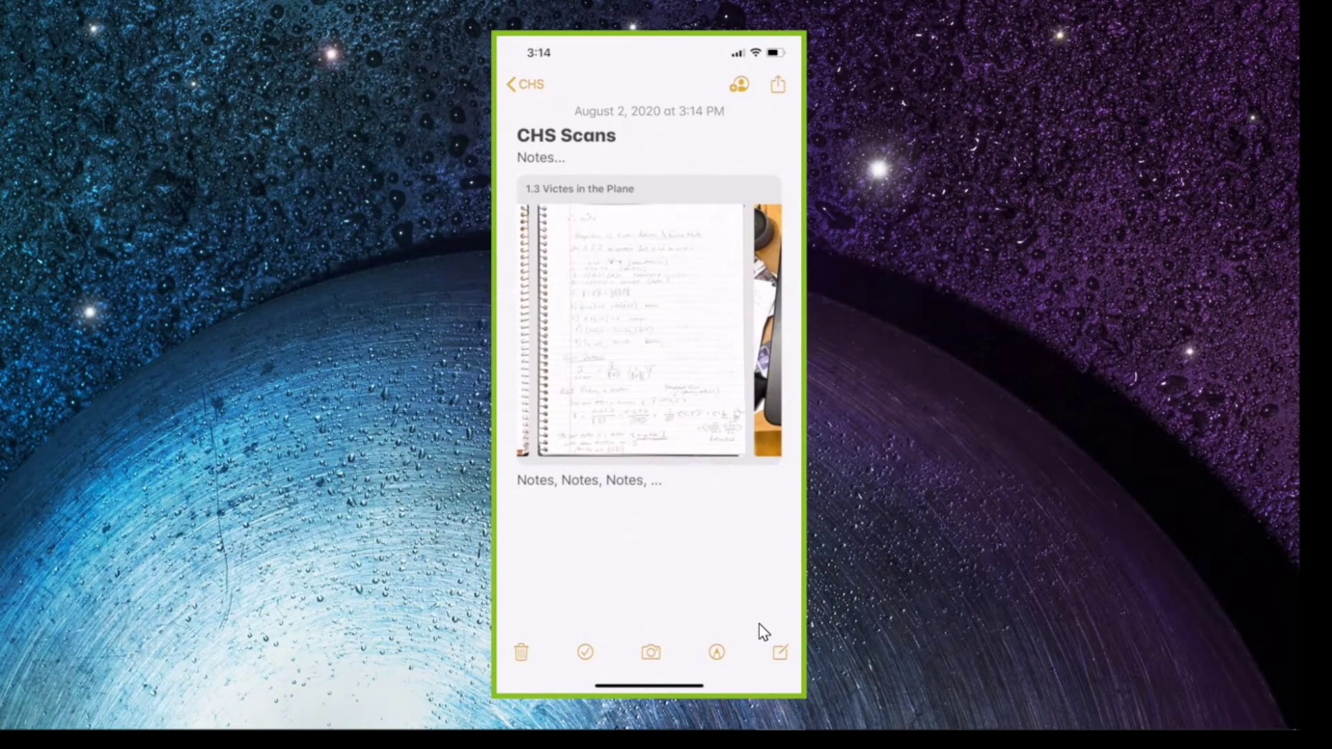
Open the scanned document and crop its fourth page to the edges of the notebook sheet
{"action": "left_click", "coordinate": [784, 102]}
{"action": "left_click", "coordinate": [649, 347]}
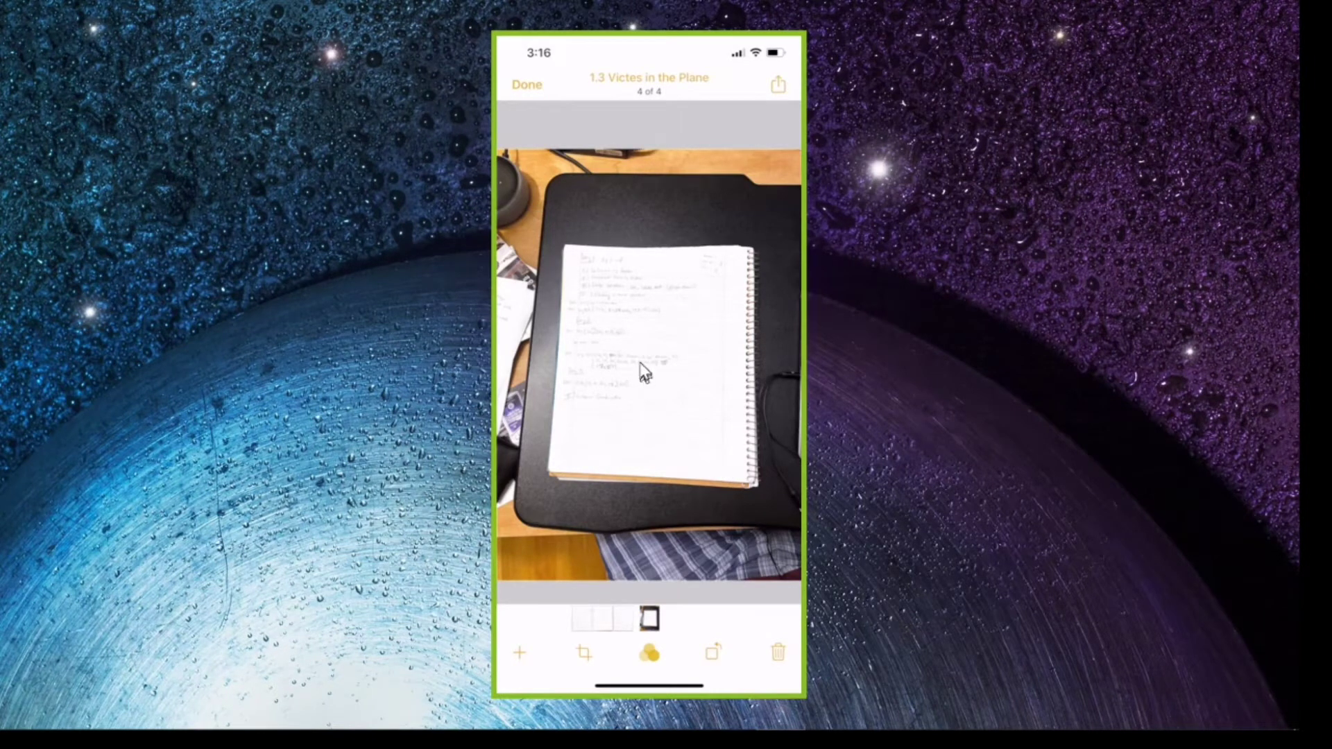
{"action": "left_click", "coordinate": [583, 654]}
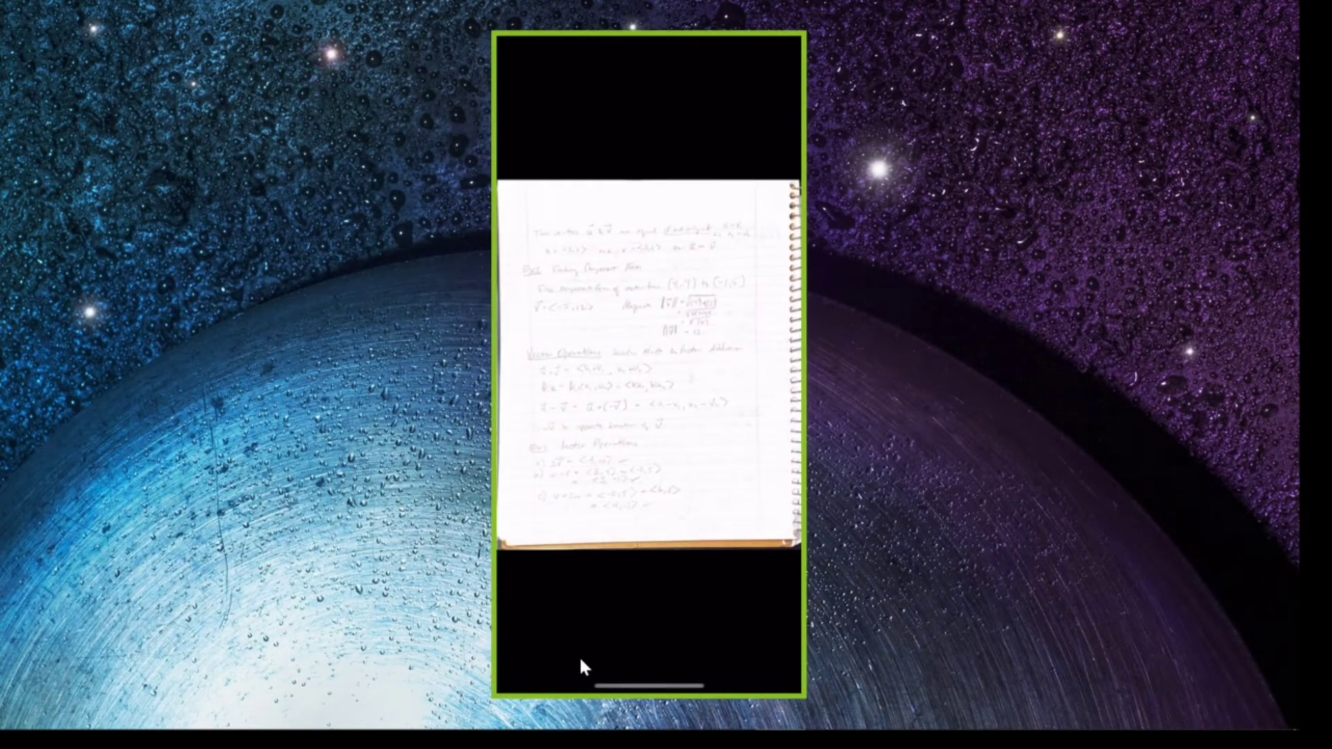
Replace the scanned Vector Operations page with a new scan of it and move the new page to second place
{"action": "left_click", "coordinate": [581, 661]}
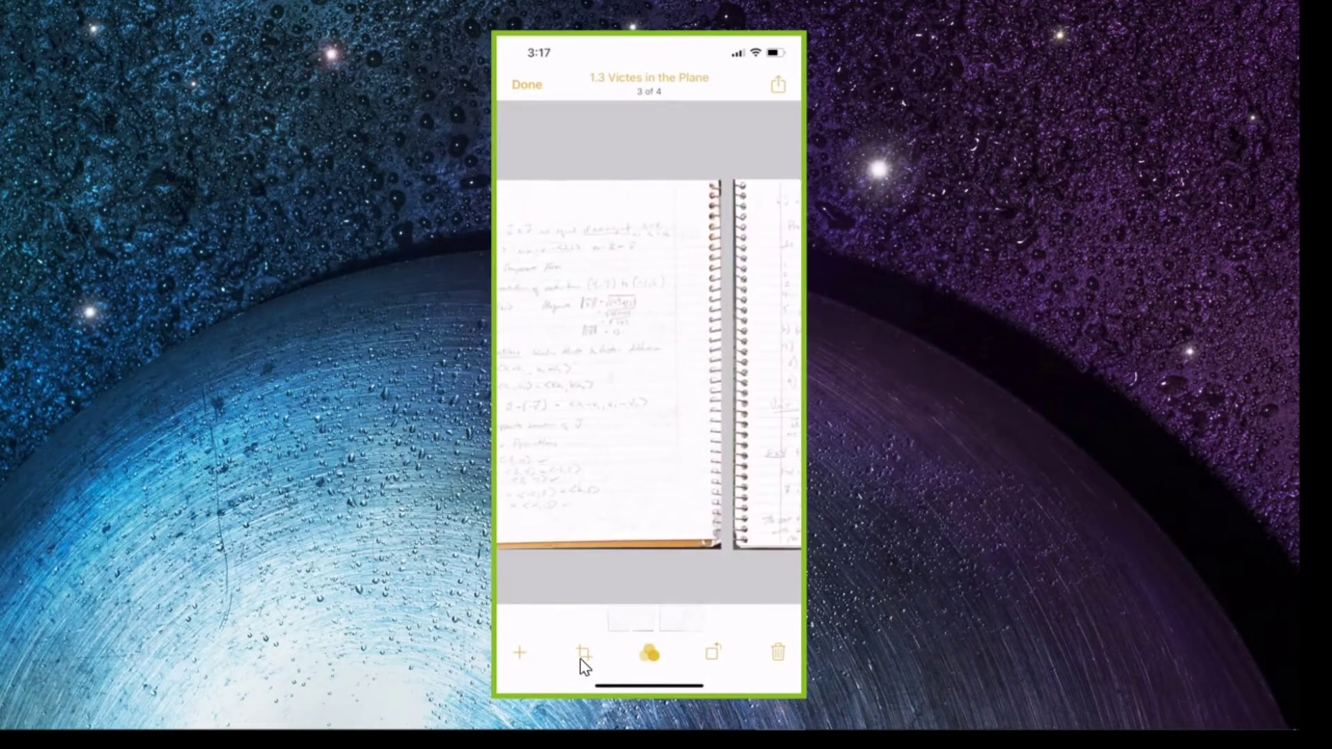
{"action": "left_click", "coordinate": [778, 653]}
{"action": "left_click", "coordinate": [781, 660]}
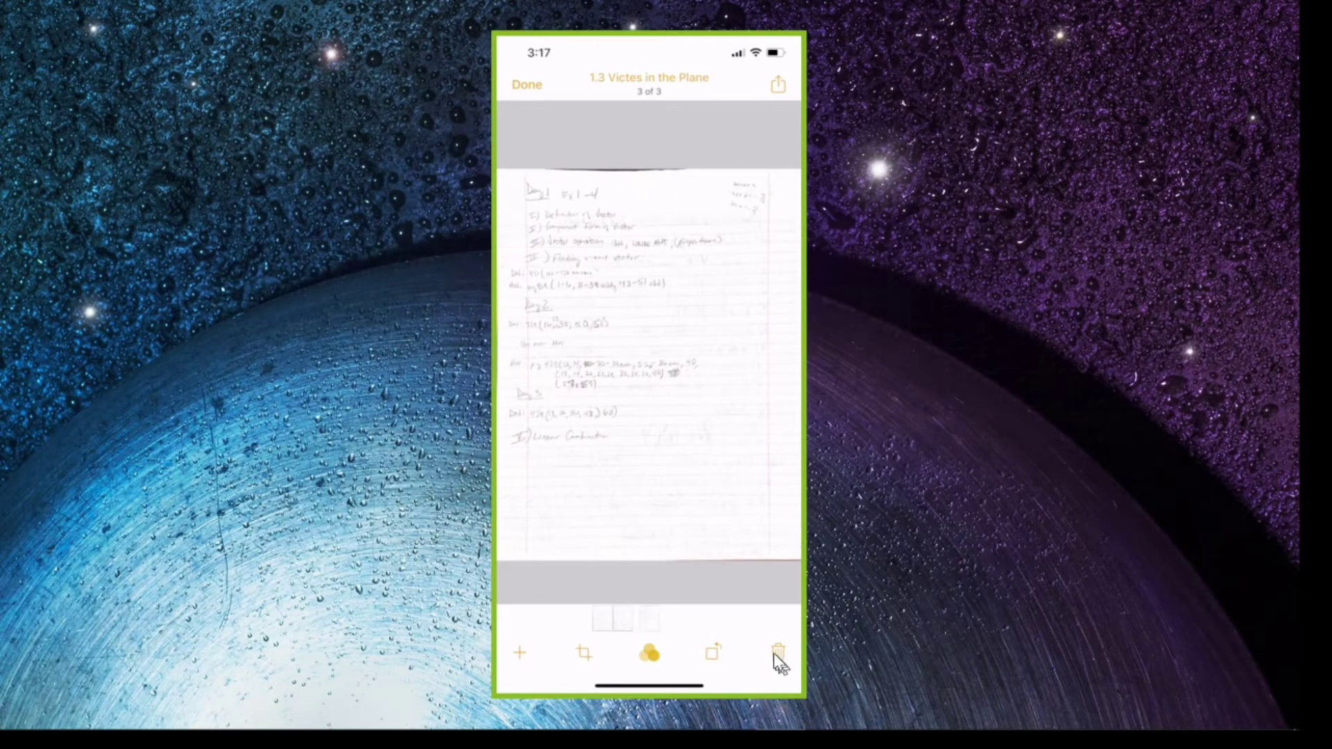
{"action": "left_click", "coordinate": [521, 655]}
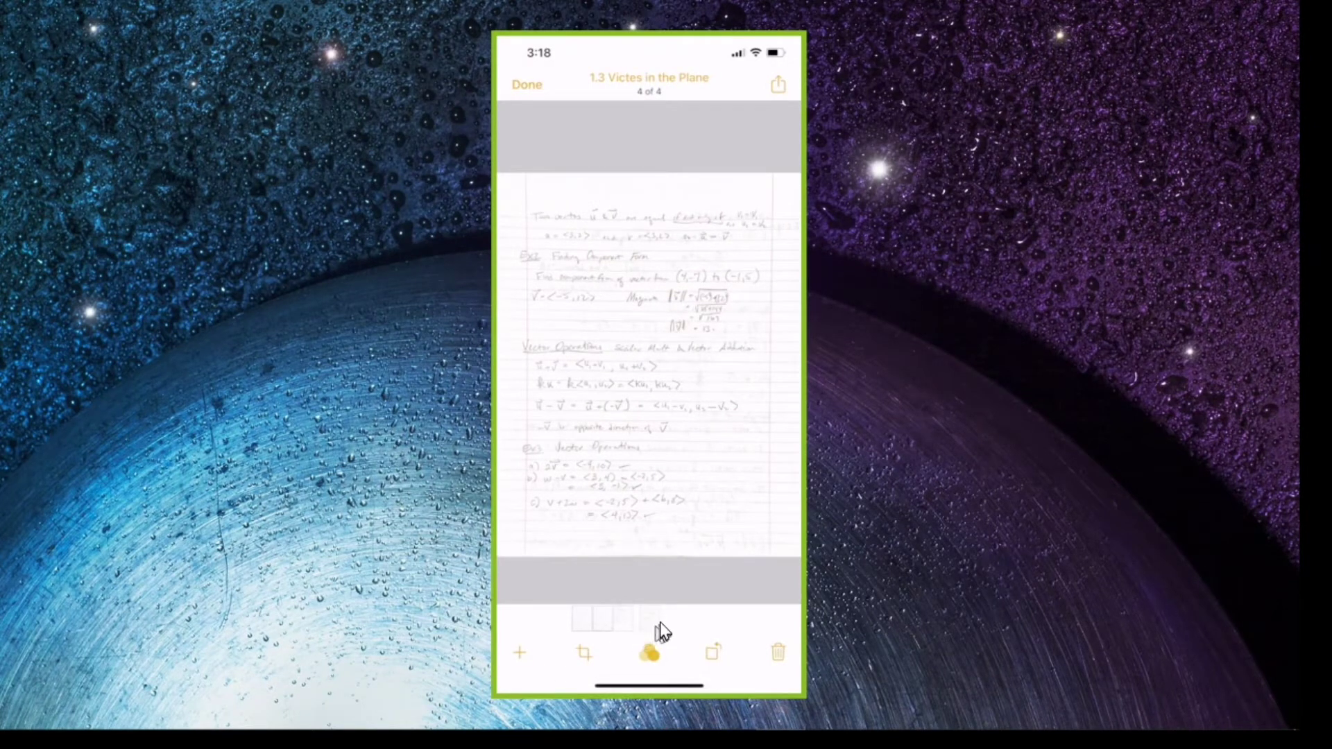
{"action": "left_click", "coordinate": [590, 628]}
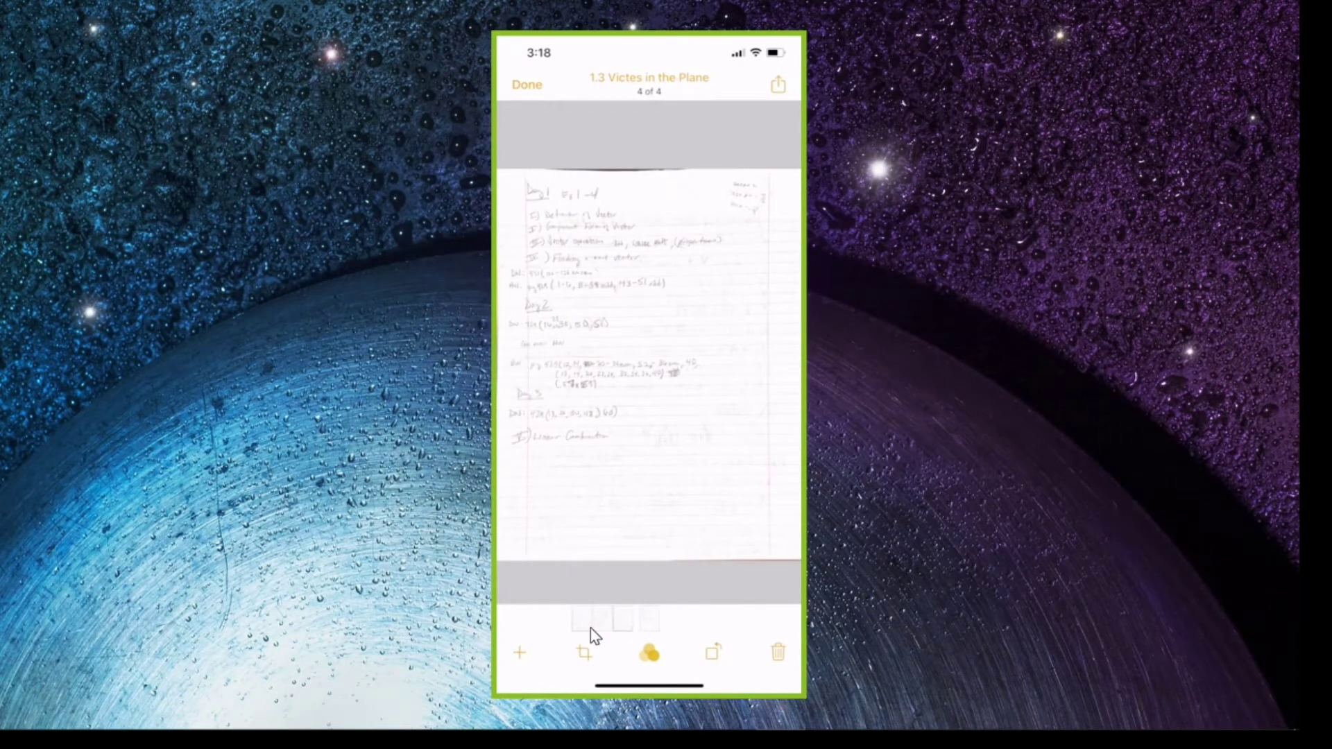
Rotate the last scanned page through a full turn in quarter-turn increments
{"action": "left_click", "coordinate": [715, 654]}
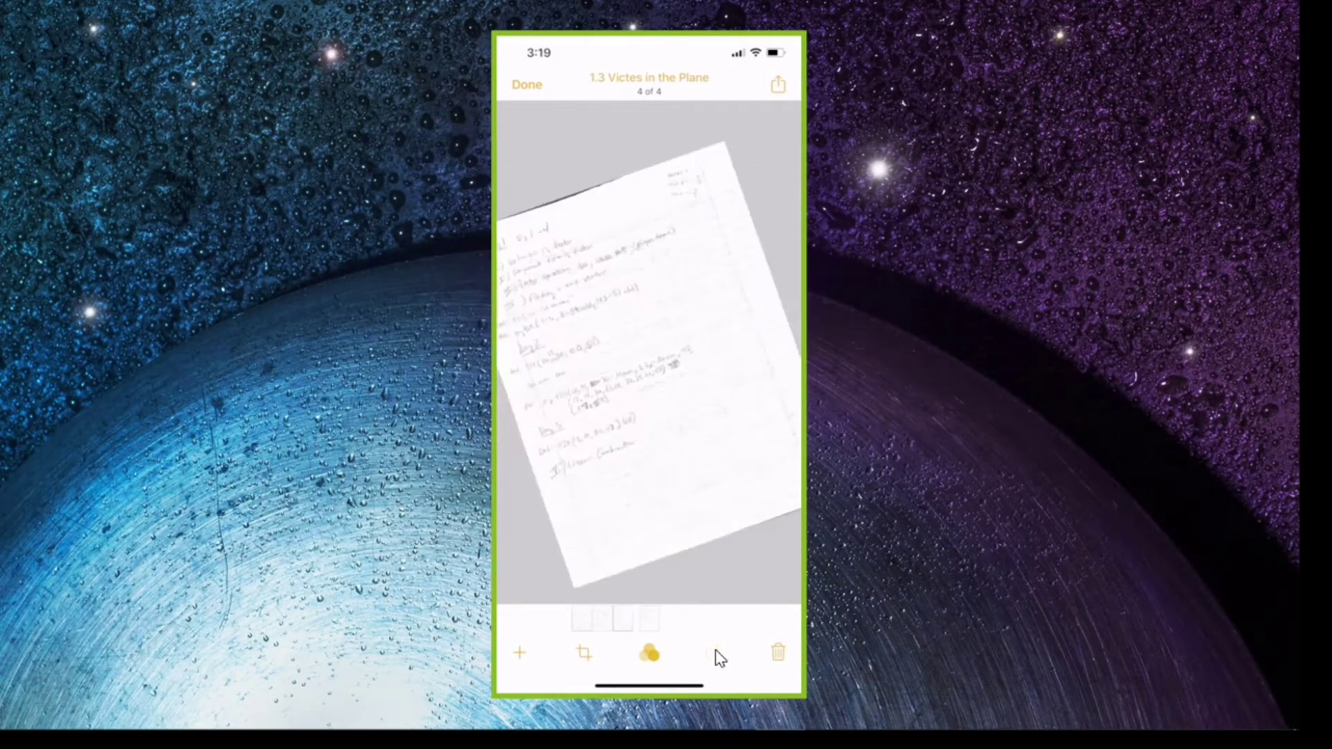
{"action": "left_click", "coordinate": [715, 654]}
{"action": "left_click", "coordinate": [716, 654]}
{"action": "left_click", "coordinate": [715, 655]}
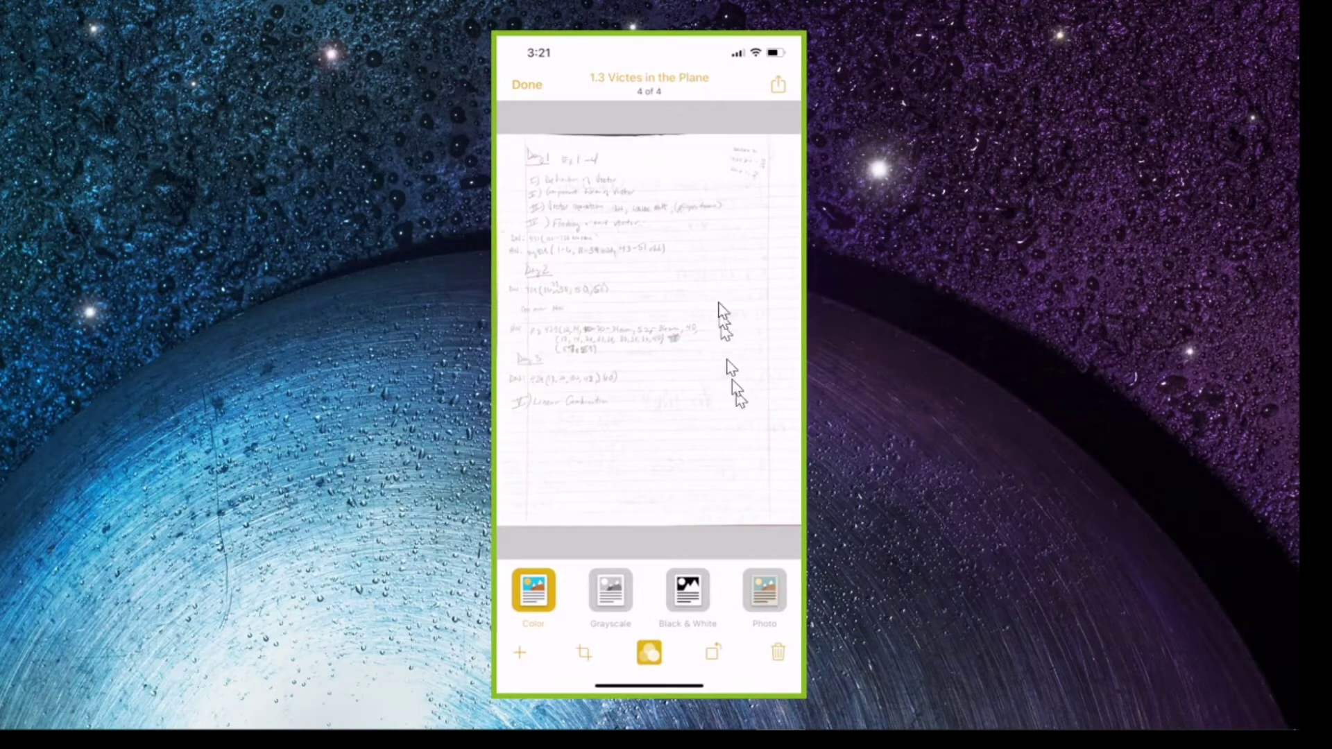
Rename the scanned document to the example student's hyphenated last name
{"action": "left_click", "coordinate": [677, 86]}
{"action": "key", "text": "BackSpace"}
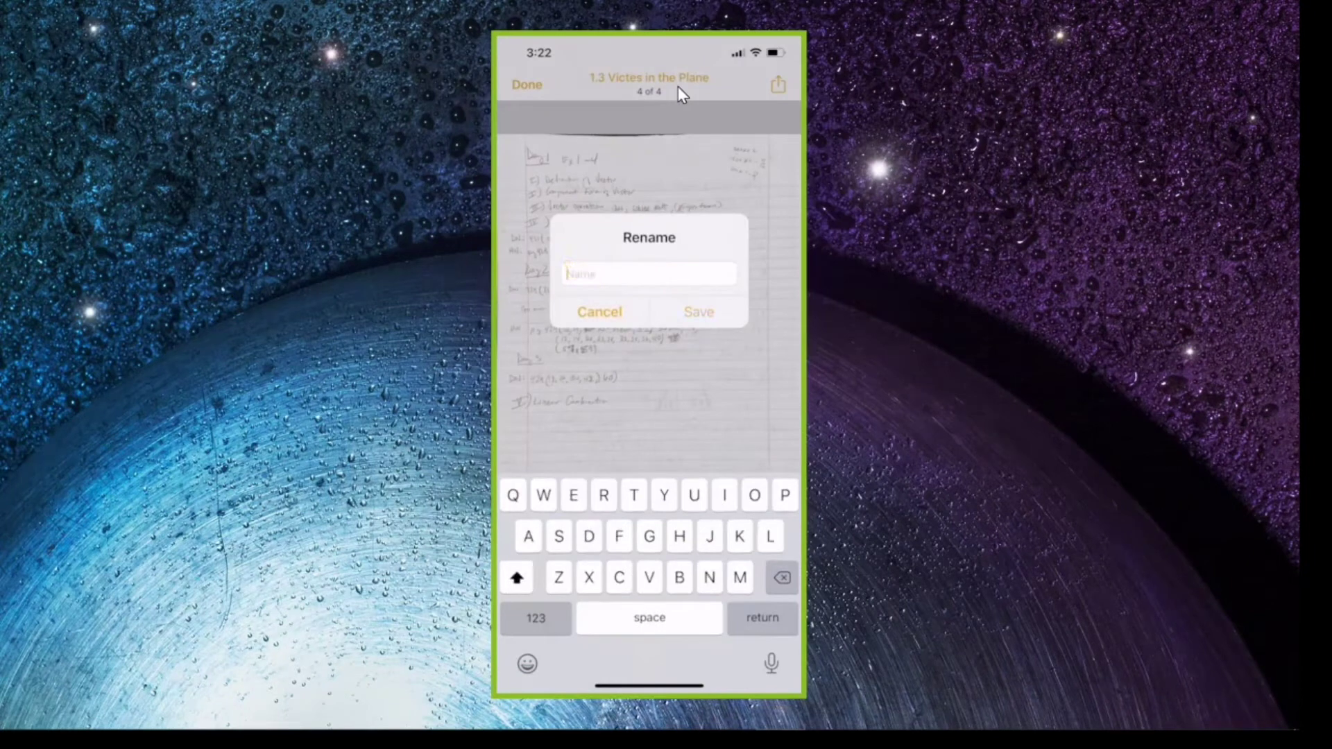
{"action": "type", "text": "Morales"}
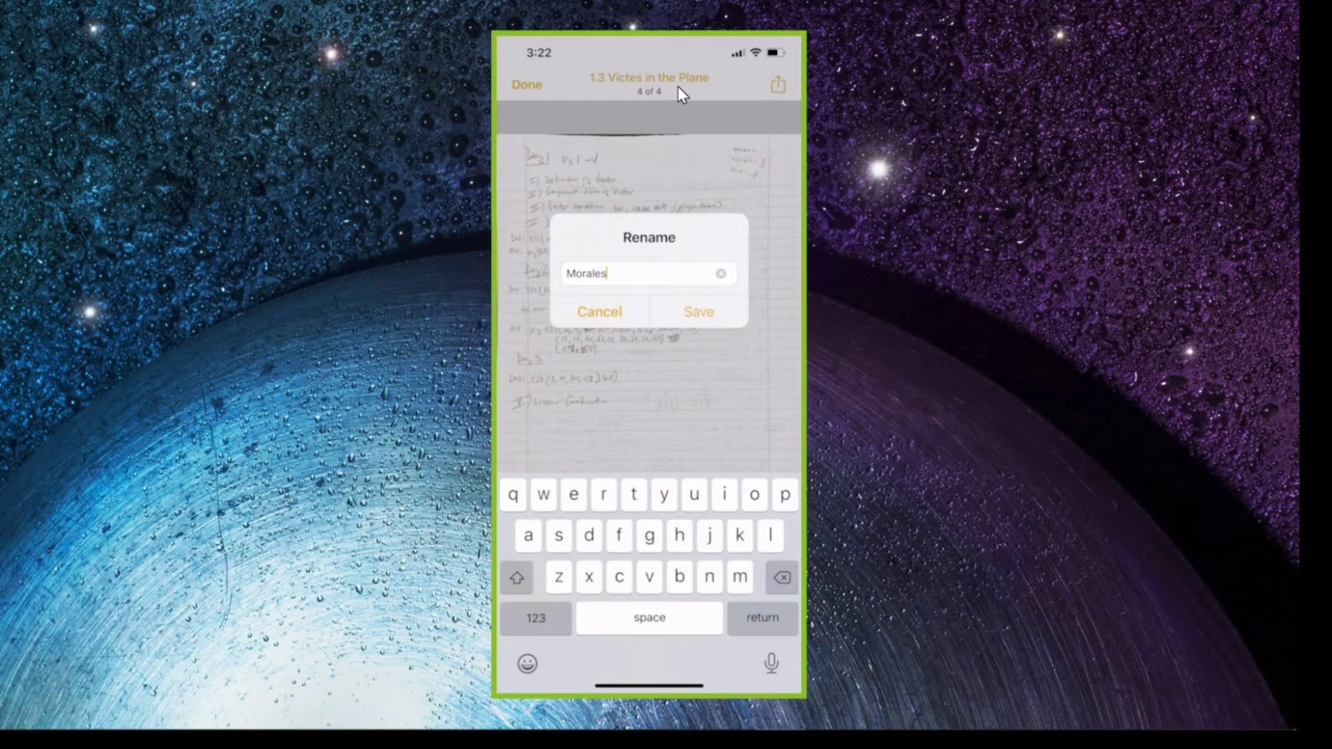
{"action": "type", "text": "-Lopez"}
{"action": "key", "text": "Return"}
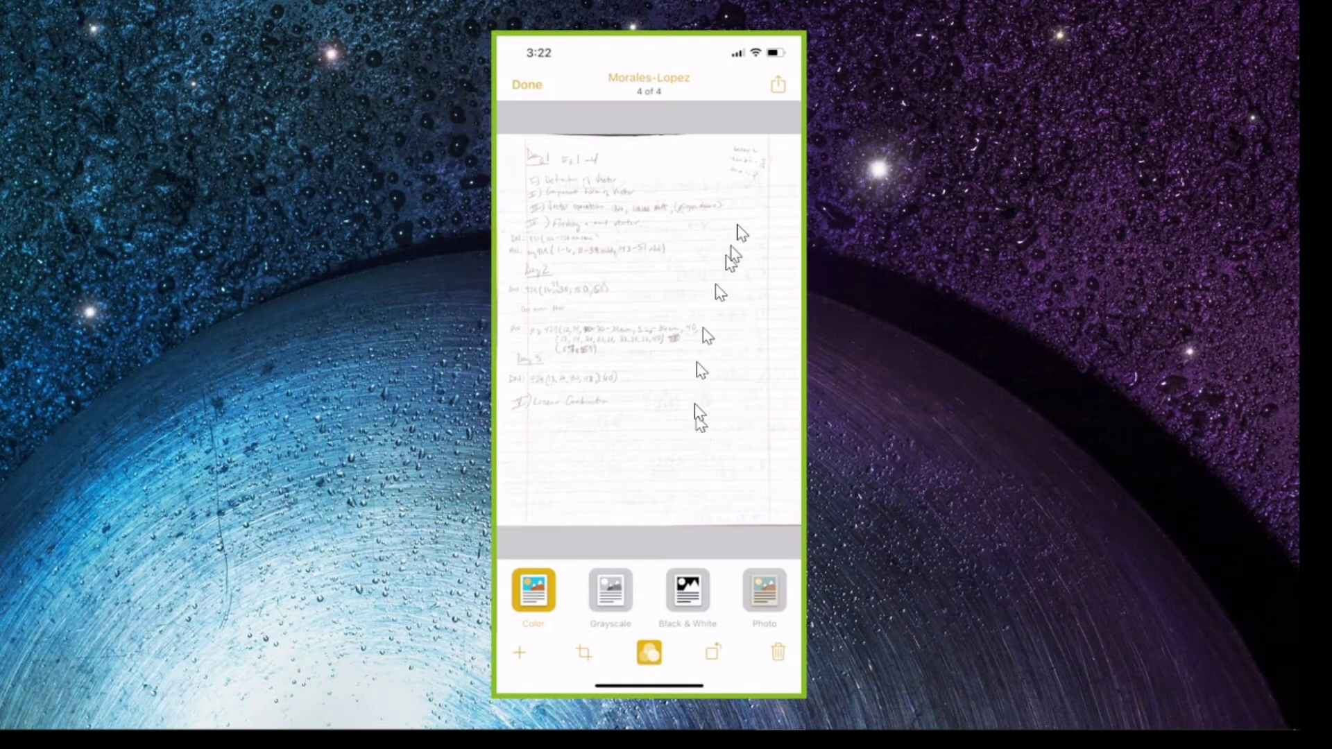
Copy the renamed PDF to Google Drive, saving it to the student account, and check its pages there
{"action": "left_click", "coordinate": [777, 86]}
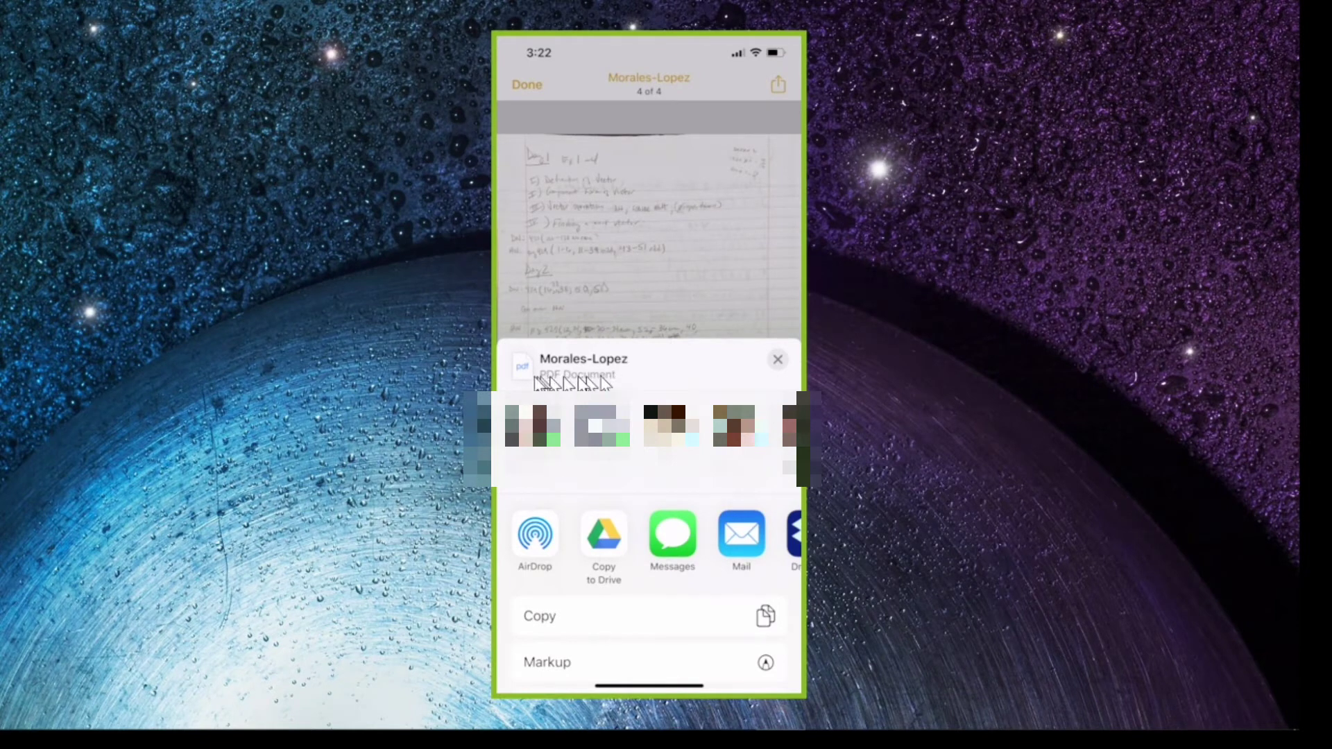
{"action": "left_click", "coordinate": [605, 540]}
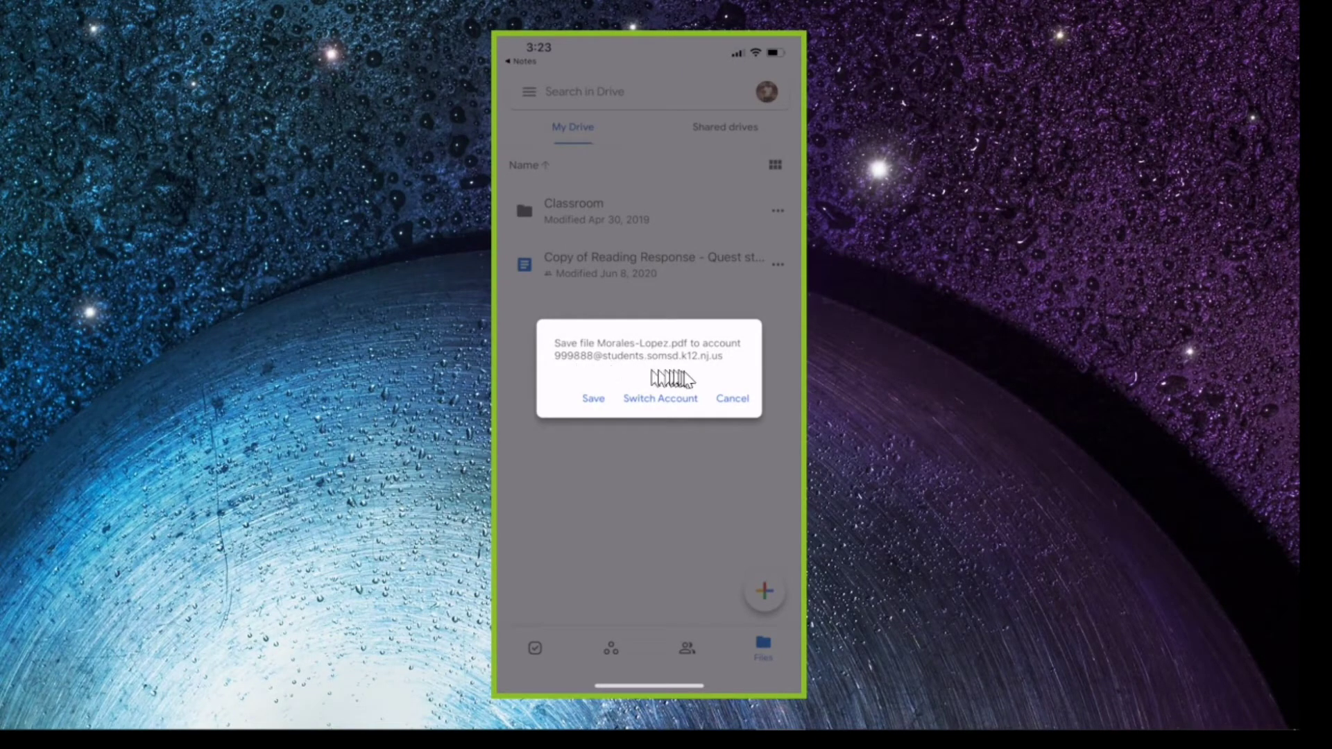
{"action": "left_click", "coordinate": [594, 400]}
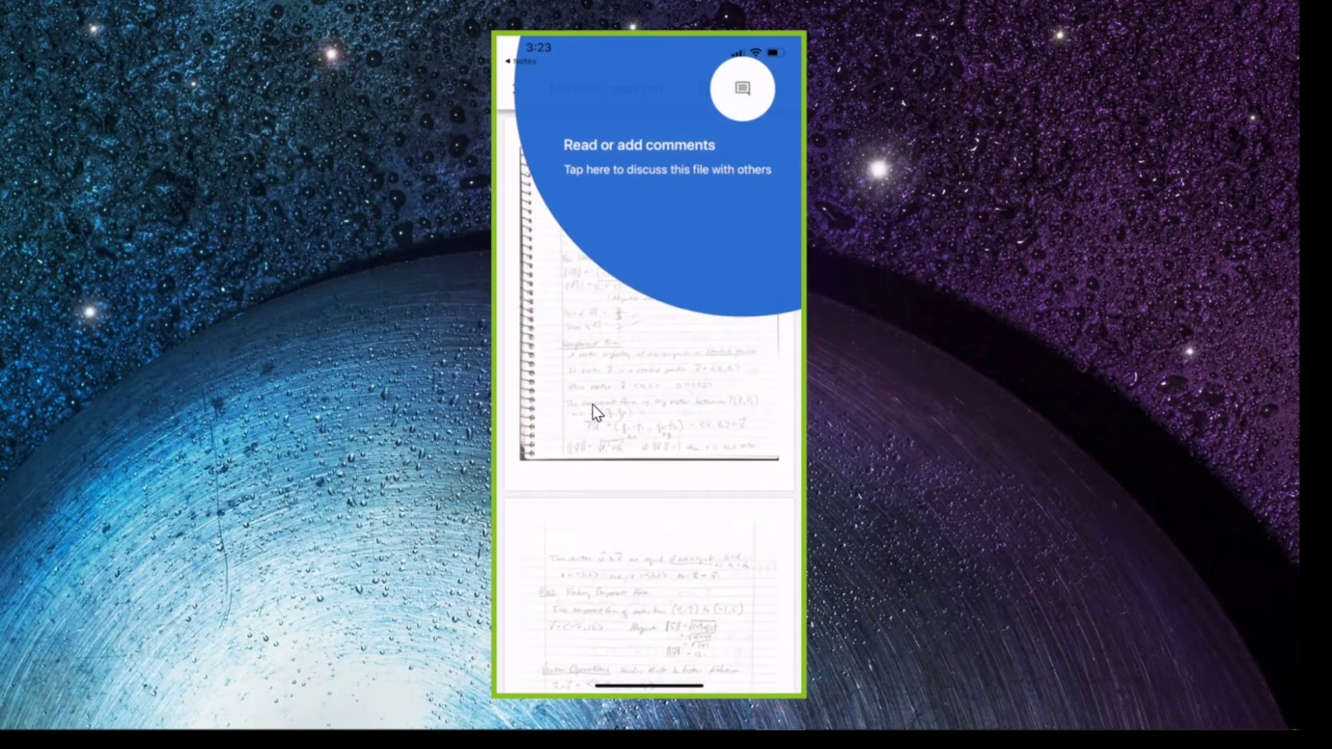
{"action": "scroll", "coordinate": [593, 406], "scroll_direction": "down", "scroll_amount": 15}
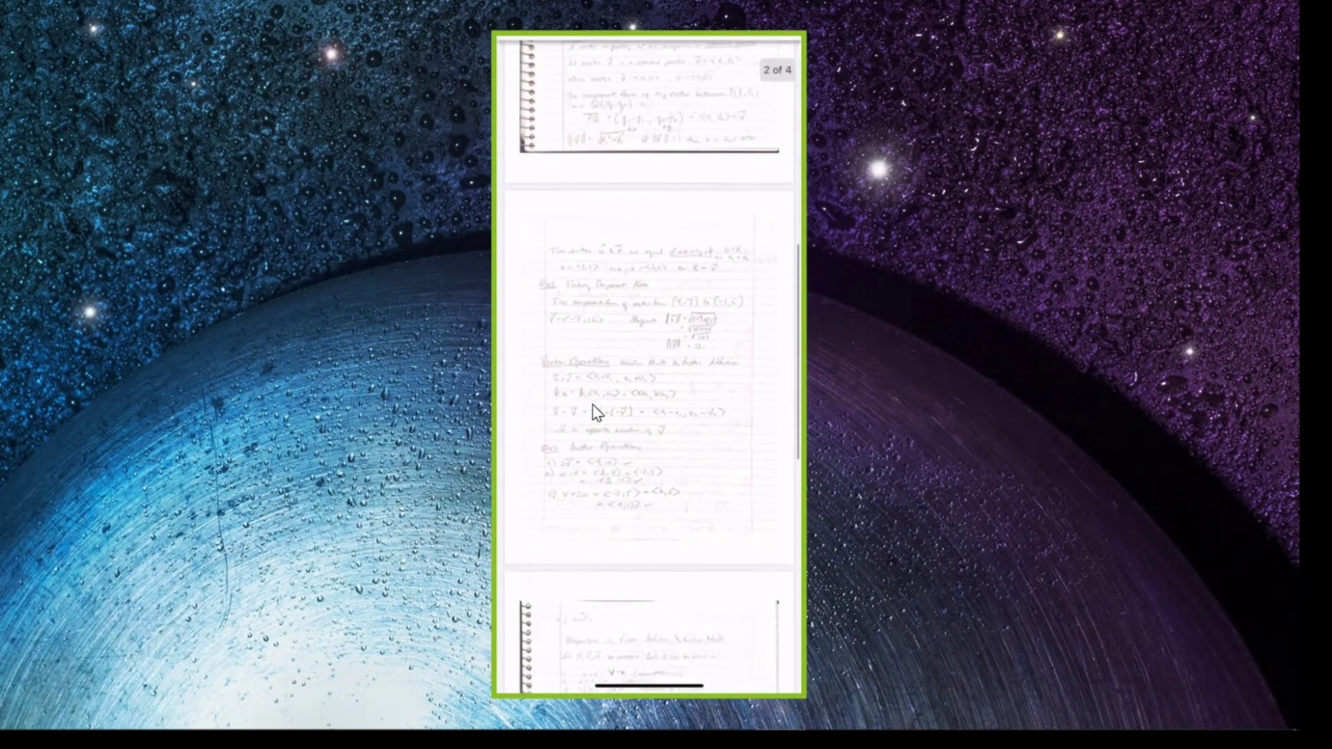
{"action": "scroll", "coordinate": [592, 405], "scroll_direction": "up", "scroll_amount": 15}
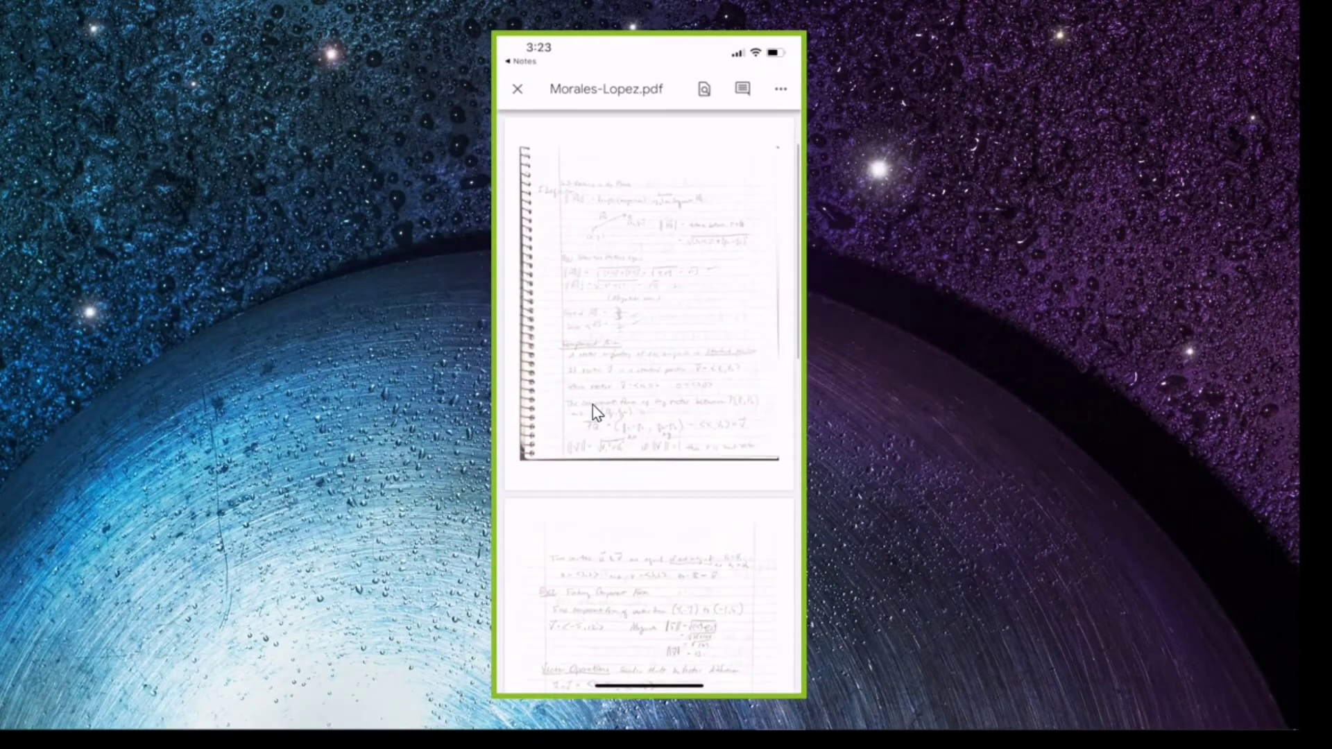
{"action": "scroll", "coordinate": [592, 406], "scroll_direction": "down", "scroll_amount": 15}
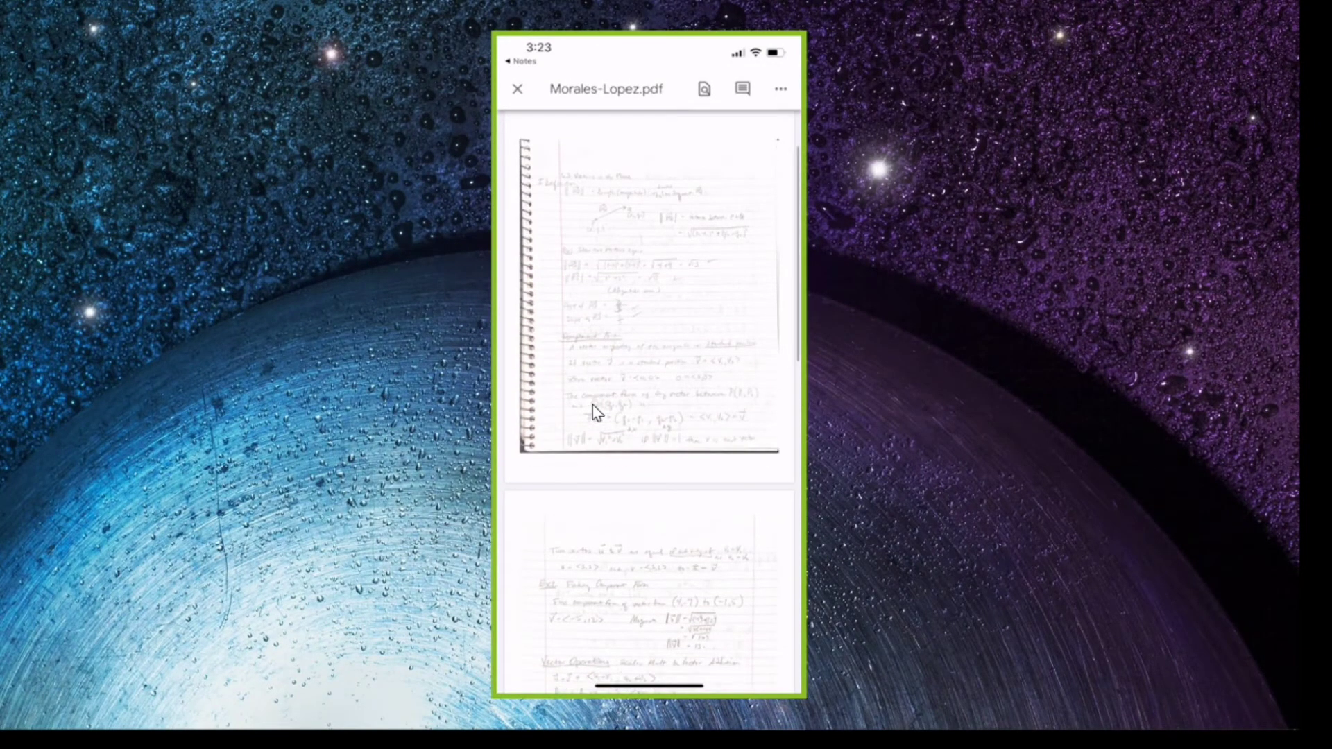
{"action": "scroll", "coordinate": [592, 405], "scroll_direction": "up", "scroll_amount": 15}
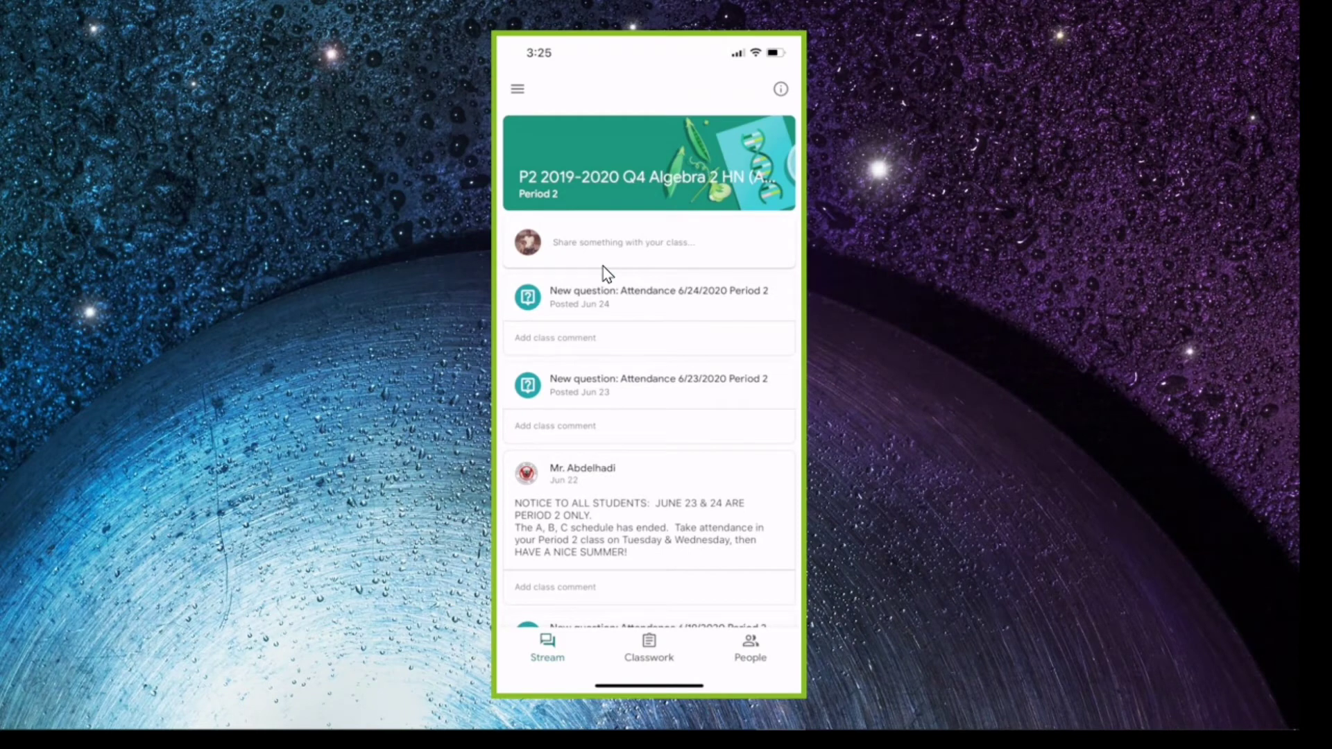
Open the Classwork & Homework (Wed 6/3/2020) assignment and look through its attached 6-3-2020 L9.4 Day 1.pdf
{"action": "left_click", "coordinate": [658, 656]}
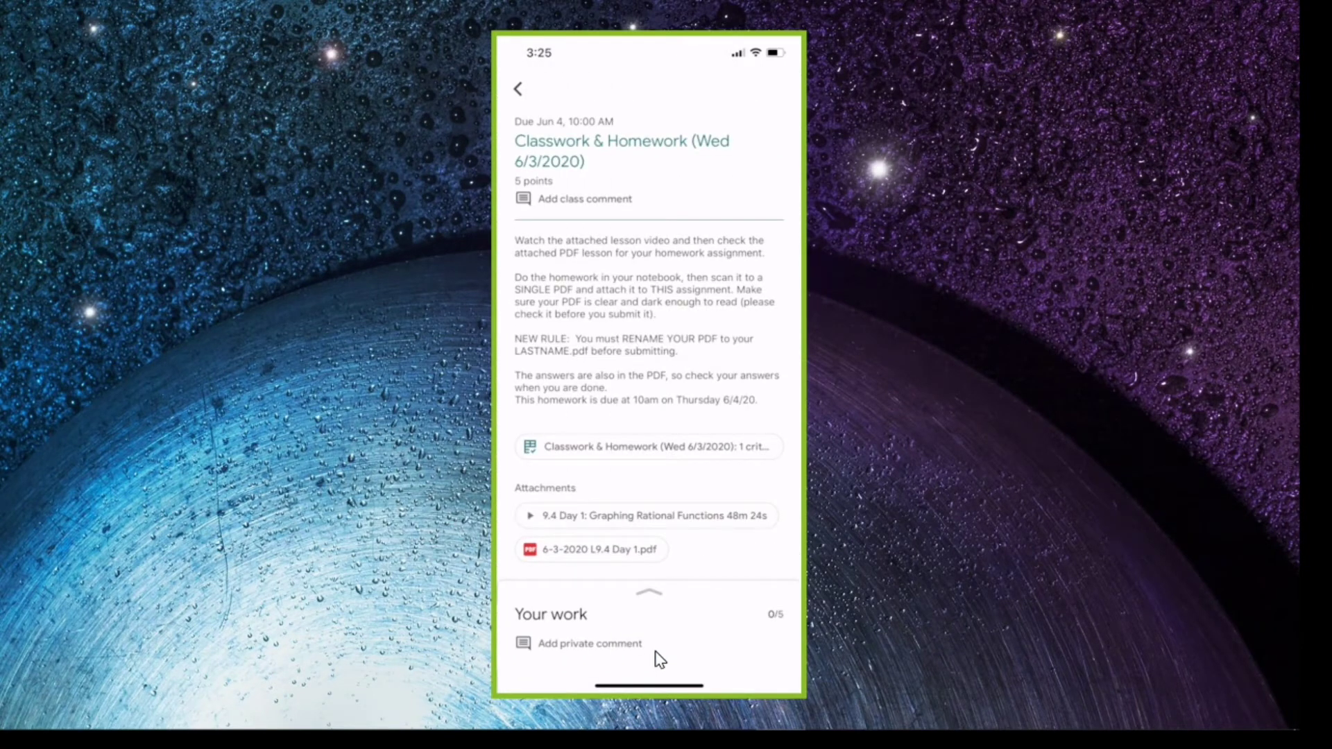
{"action": "mouse_move", "coordinate": [712, 725]}
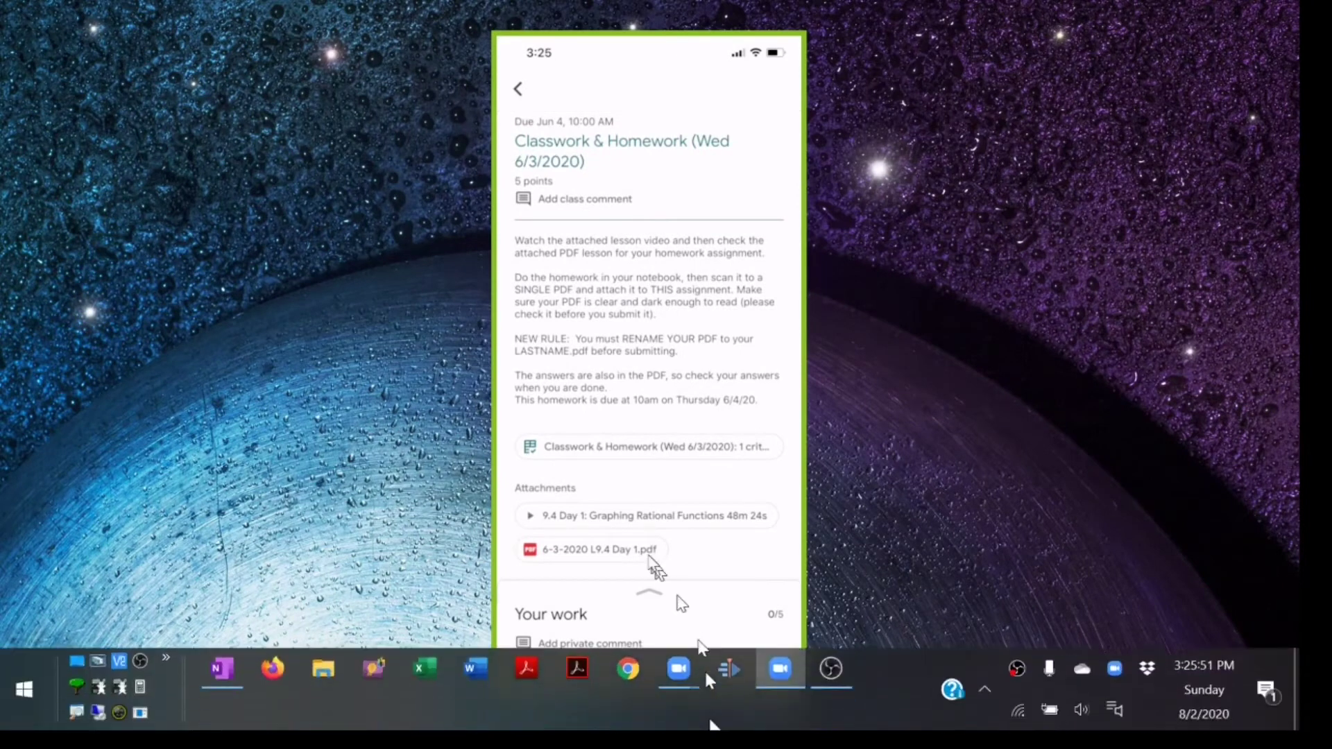
{"action": "left_click", "coordinate": [628, 548]}
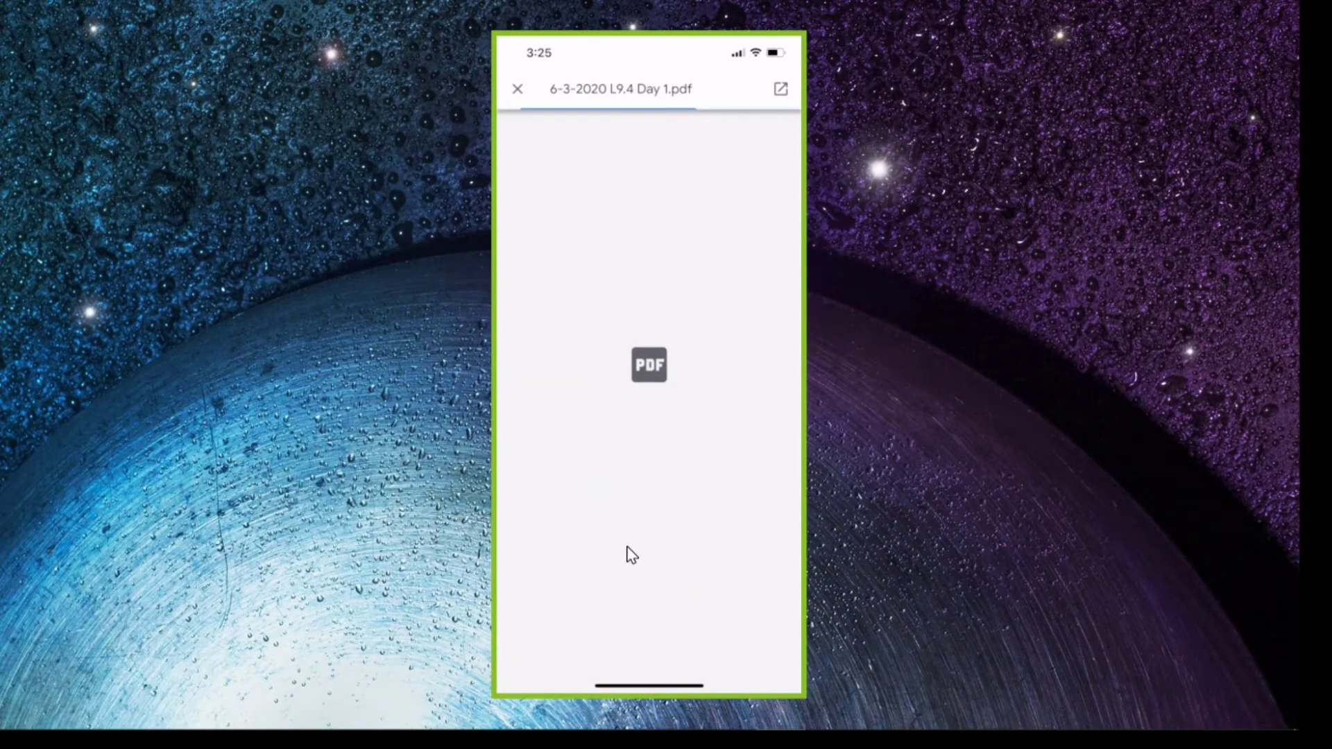
{"action": "scroll", "coordinate": [628, 553], "scroll_direction": "down", "scroll_amount": 15}
{"action": "scroll", "coordinate": [628, 553], "scroll_direction": "down", "scroll_amount": 10}
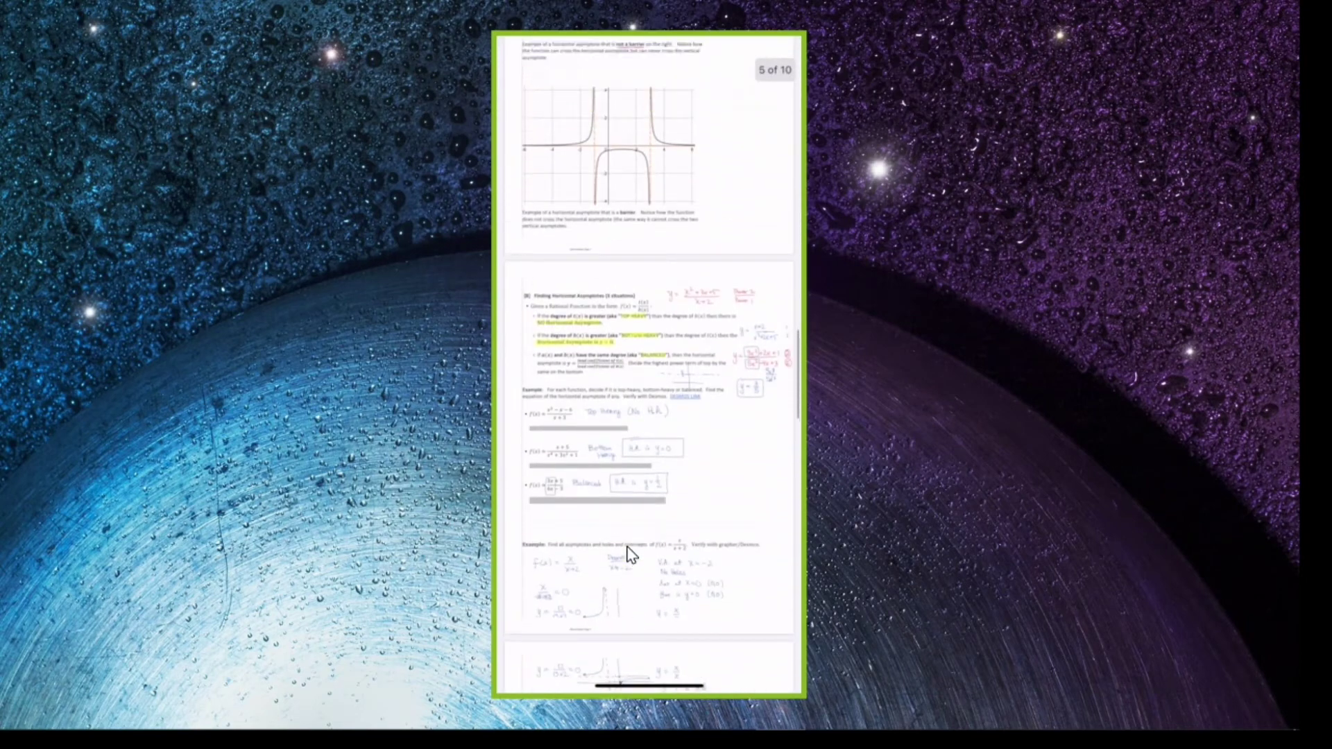
{"action": "scroll", "coordinate": [628, 553], "scroll_direction": "up", "scroll_amount": 20}
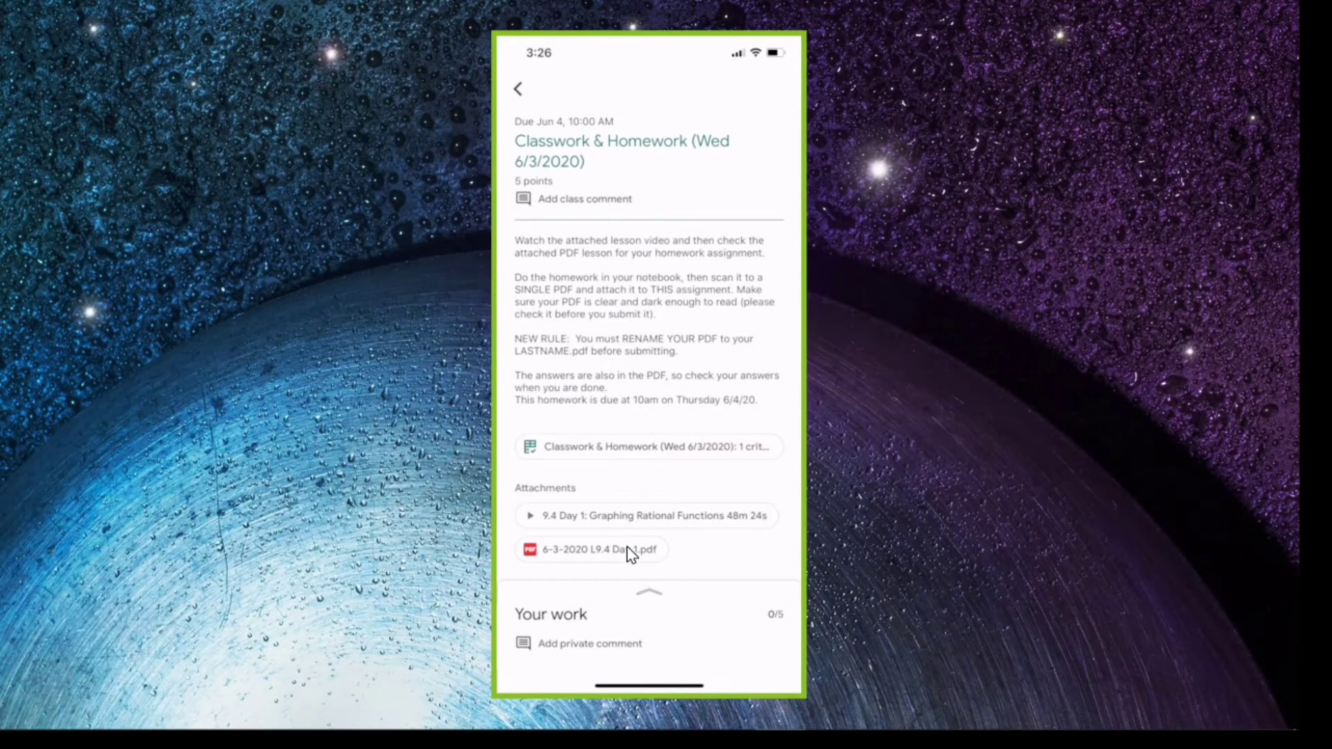
Attach the PDF named with the student's last name from Google Drive to the assignment and resubmit the work
{"action": "left_click", "coordinate": [652, 603]}
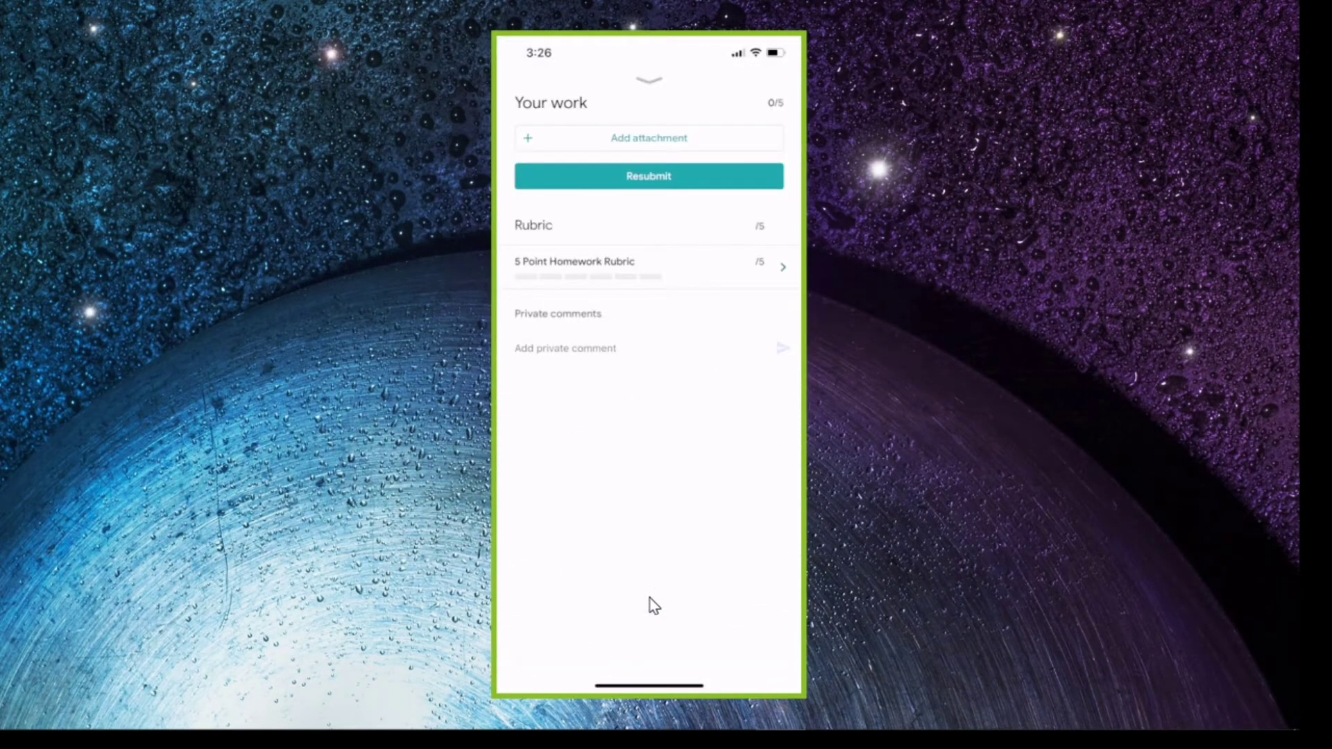
{"action": "left_click", "coordinate": [630, 147]}
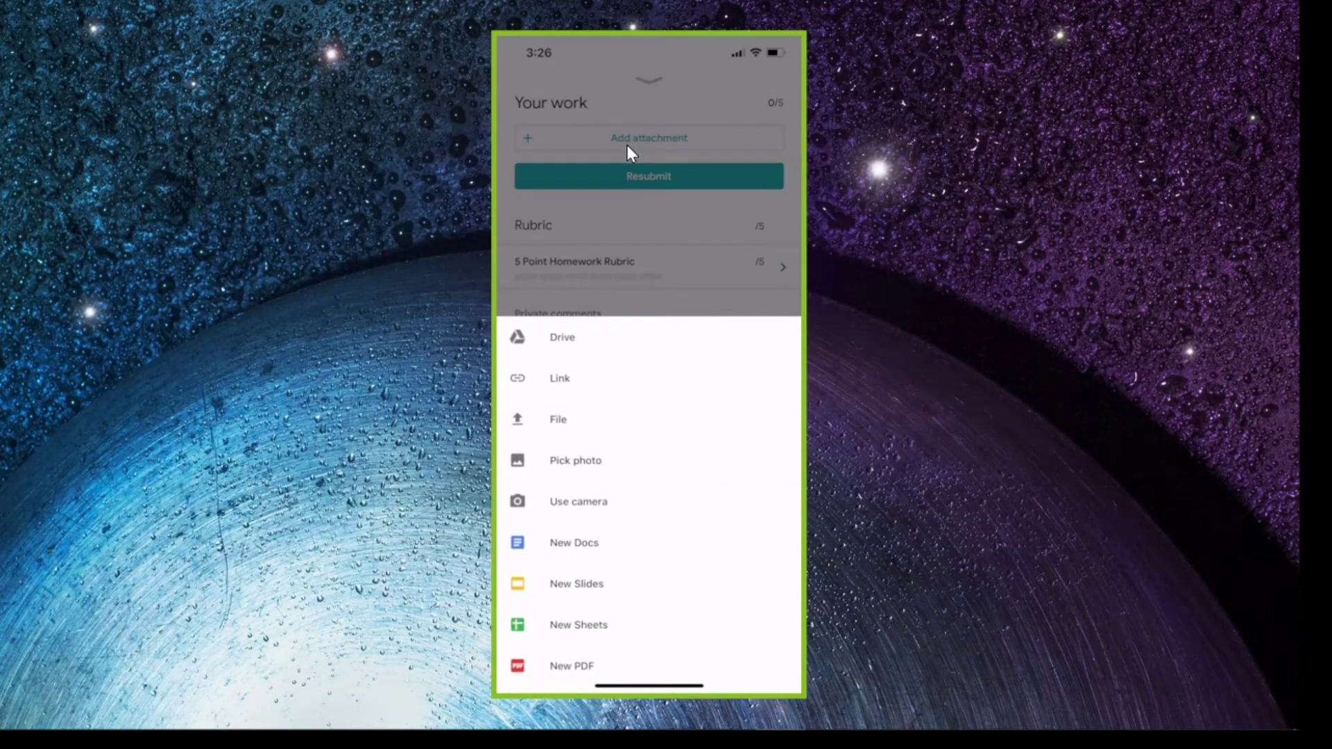
{"action": "left_click", "coordinate": [560, 351]}
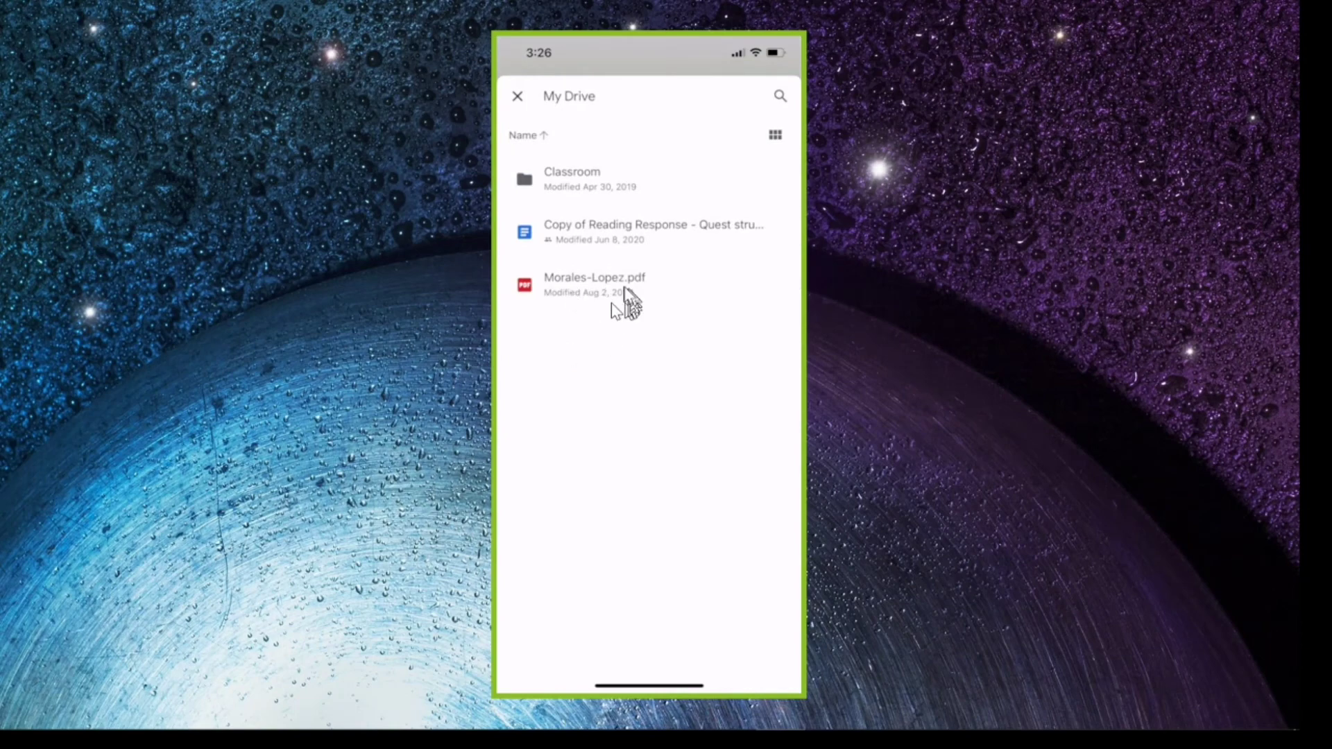
{"action": "left_click", "coordinate": [601, 292]}
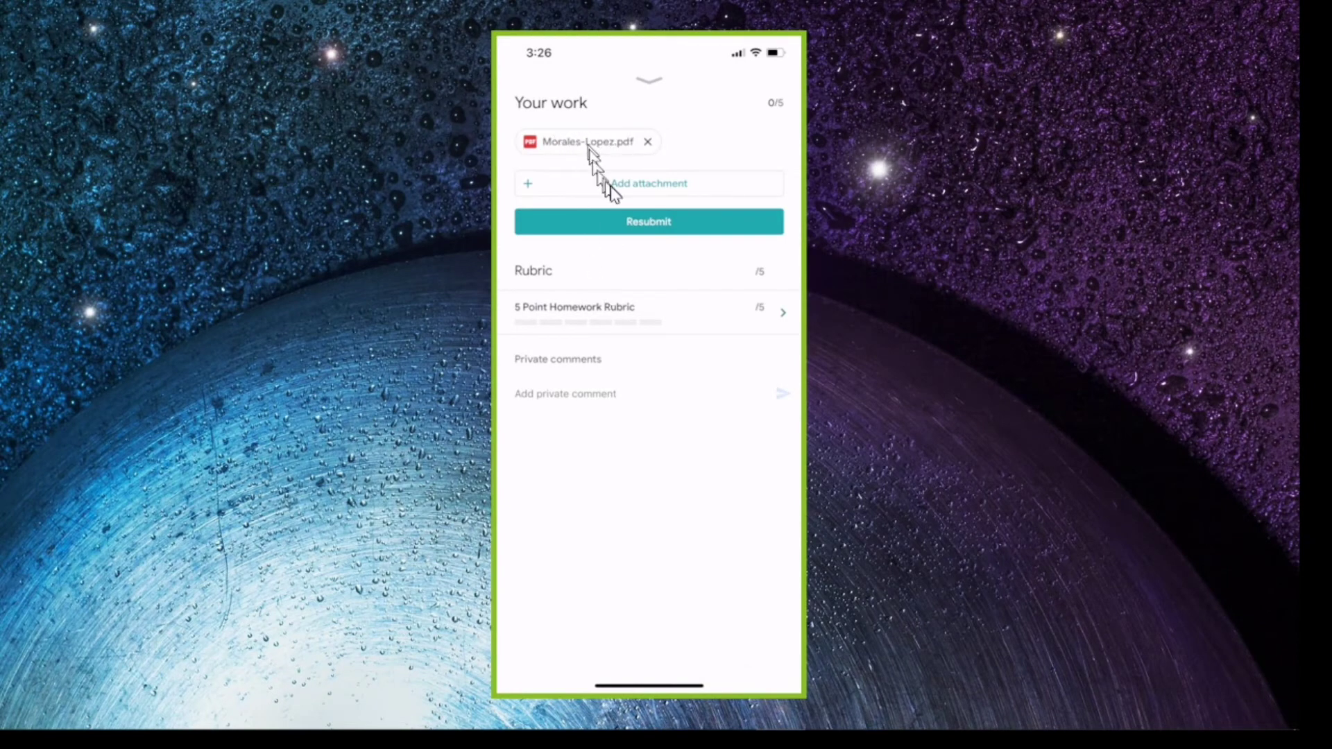
{"action": "left_click", "coordinate": [646, 223]}
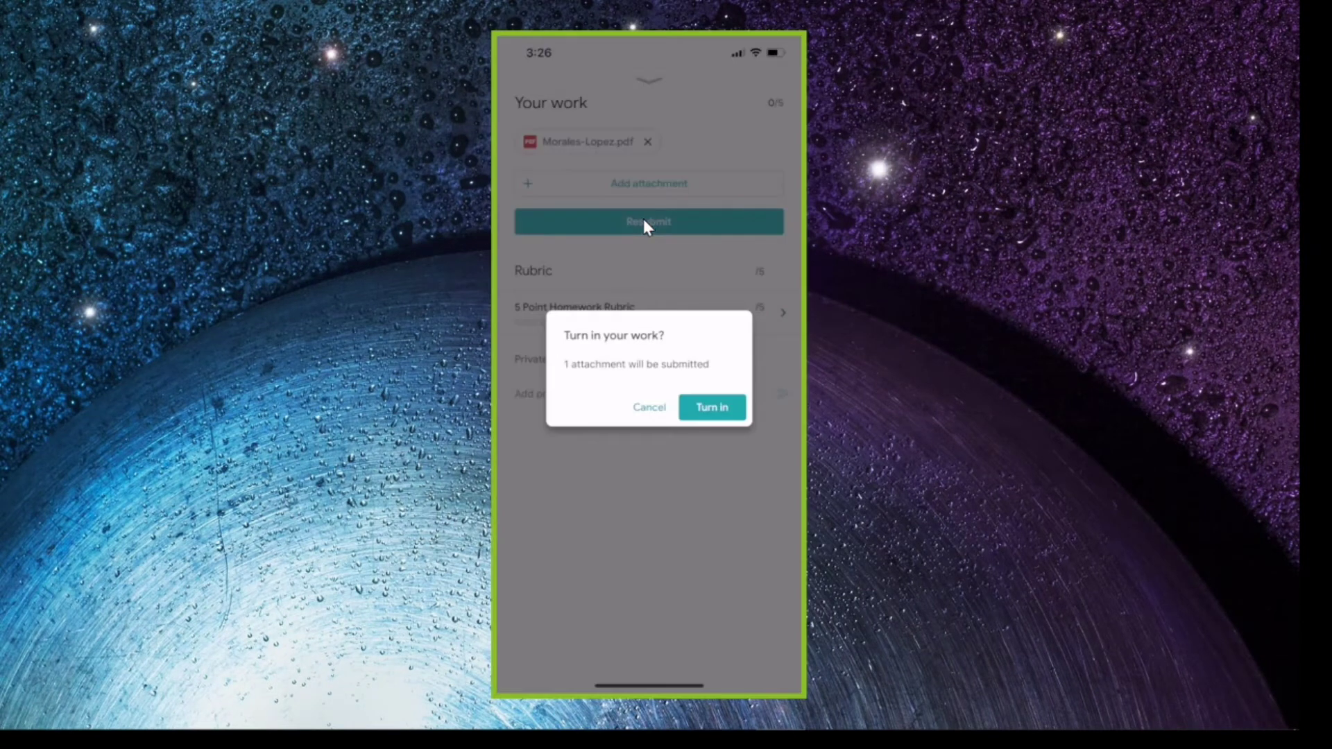
{"action": "left_click", "coordinate": [644, 220]}
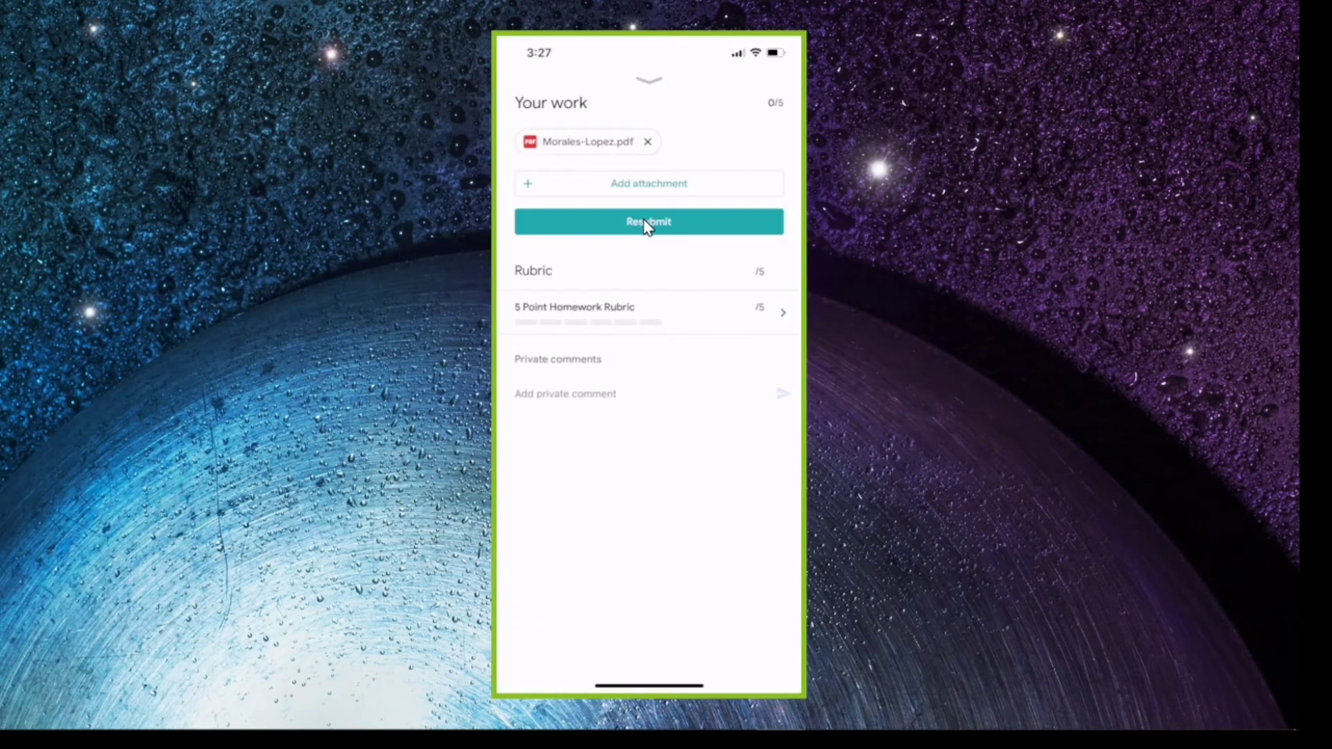
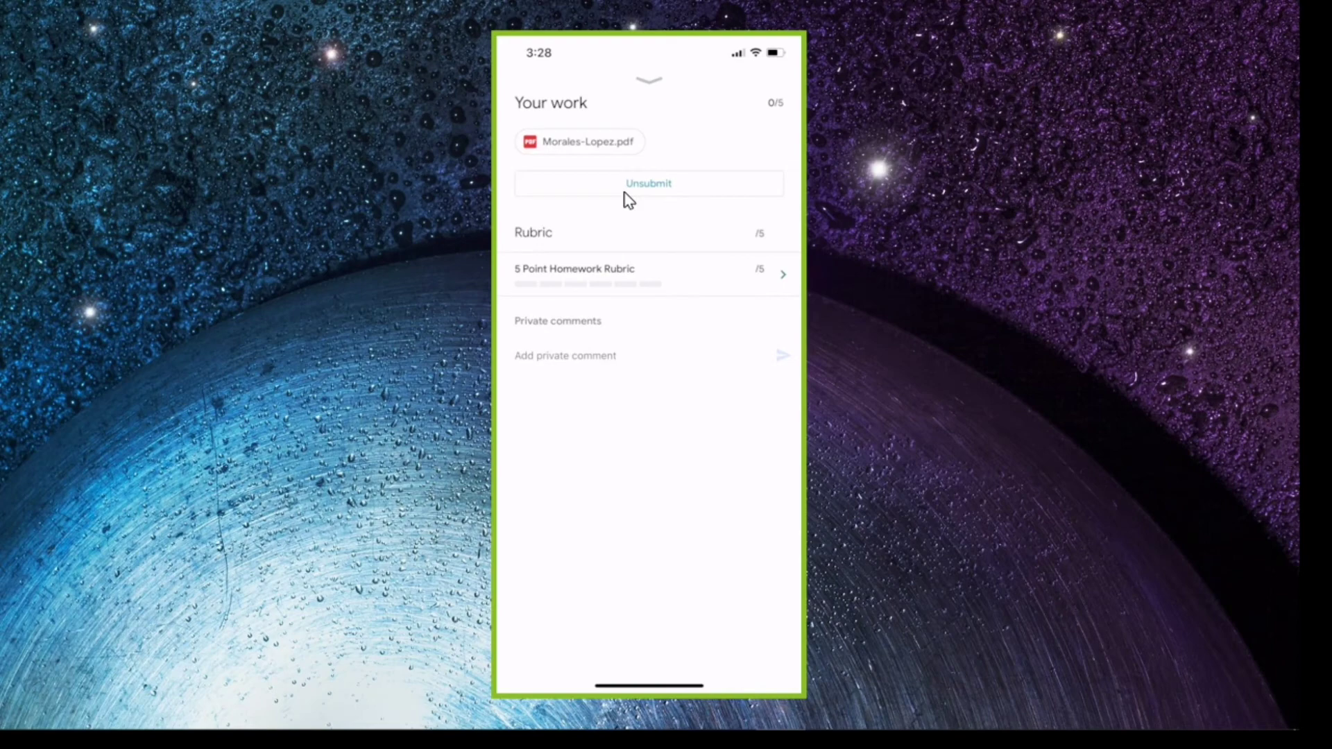
Unsubmit the assignment and remove the attached last-name PDF from the student's work
{"action": "left_click", "coordinate": [624, 193]}
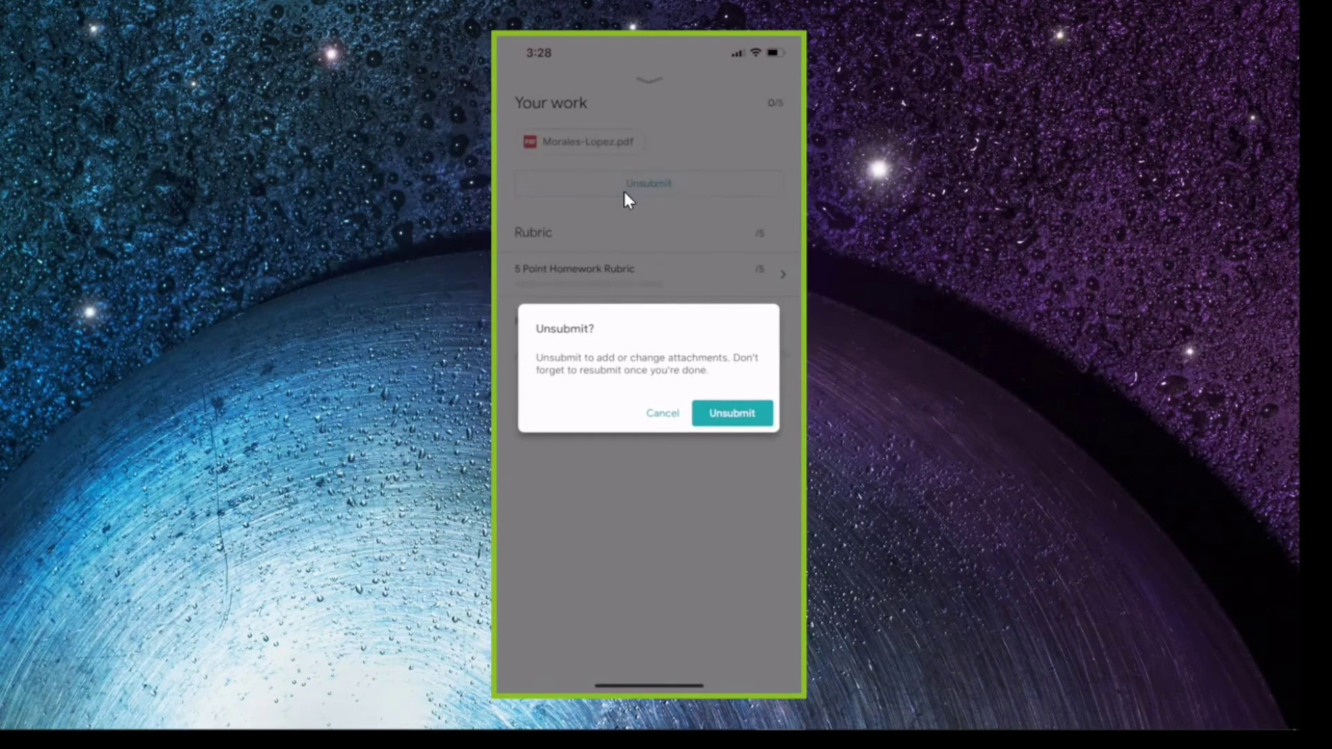
{"action": "left_click", "coordinate": [730, 424]}
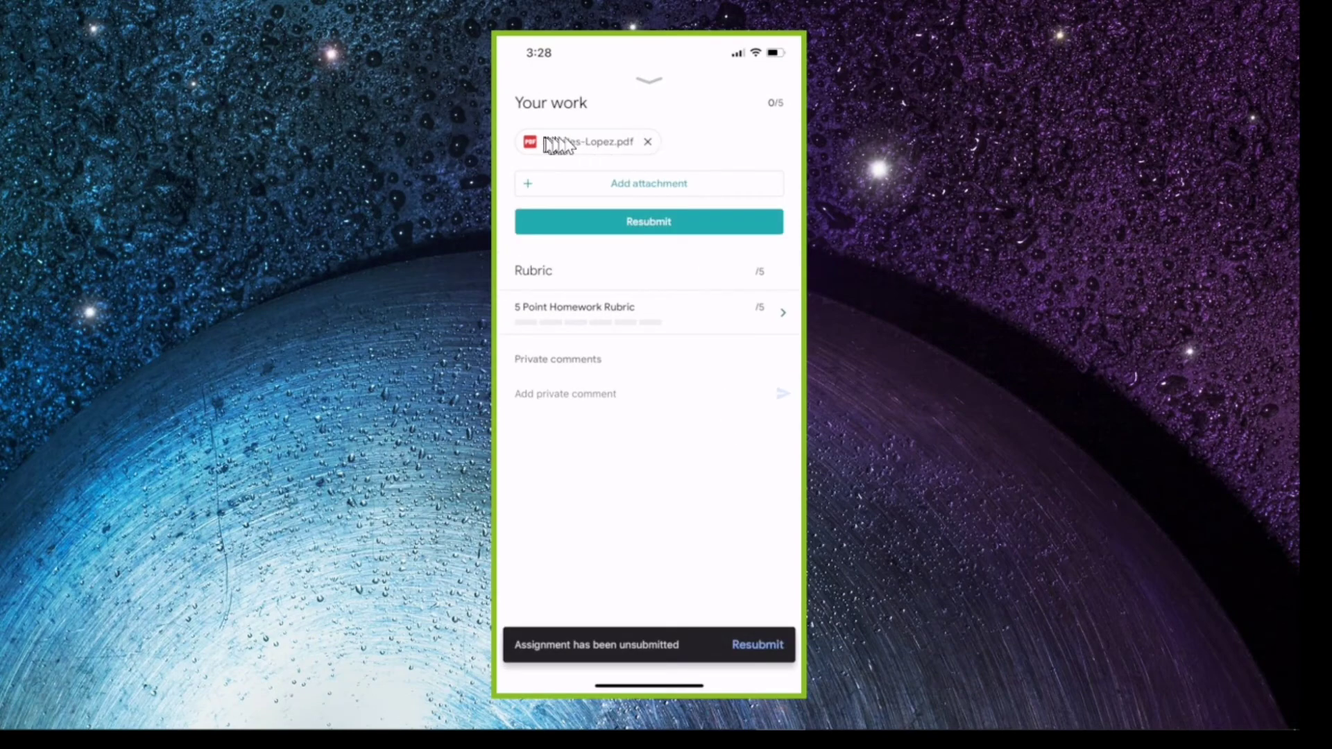
{"action": "left_click", "coordinate": [648, 143]}
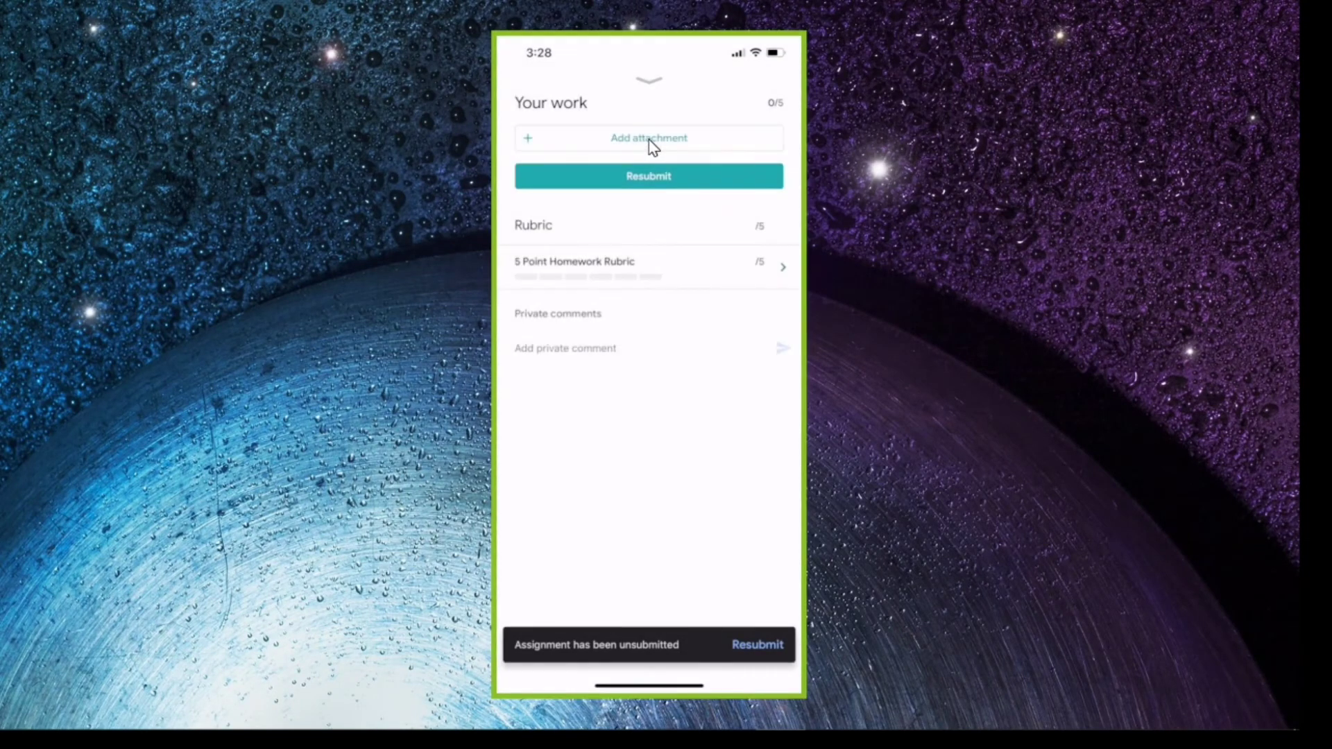